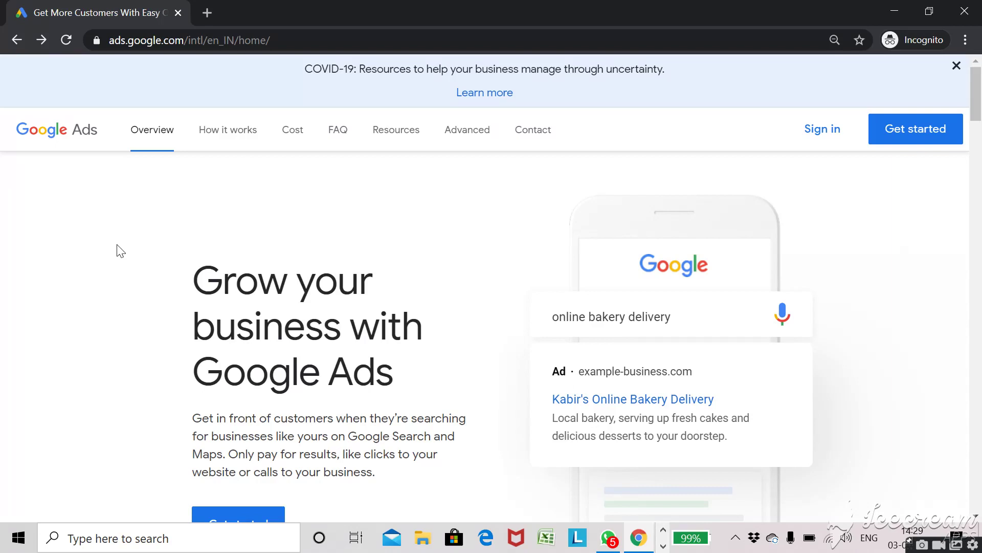
# Open a new browser tab with xyz.com in its address bar, then return to the Google Ads tab.
pyautogui.hotkey('ctrl', 't')
pyautogui.write('x')
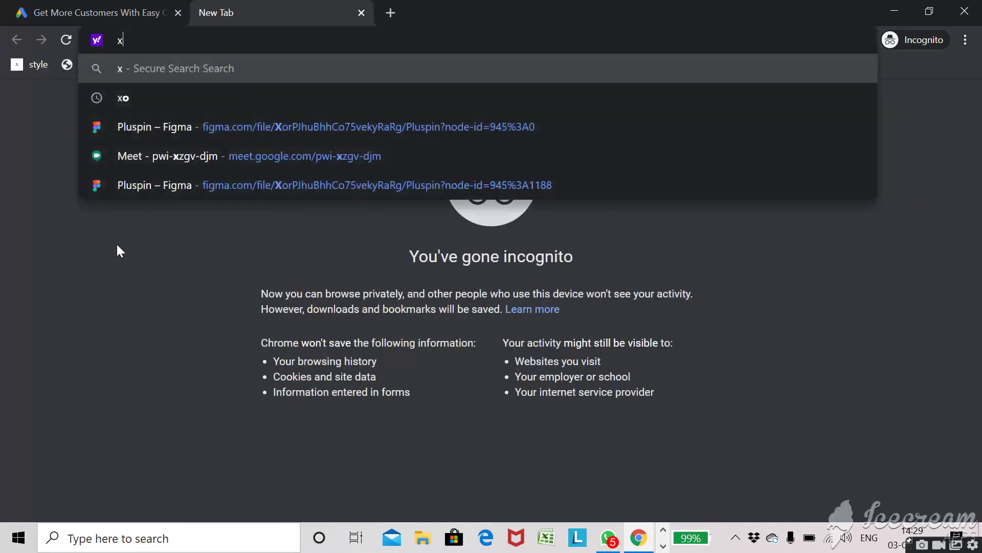
pyautogui.write('yz.com')
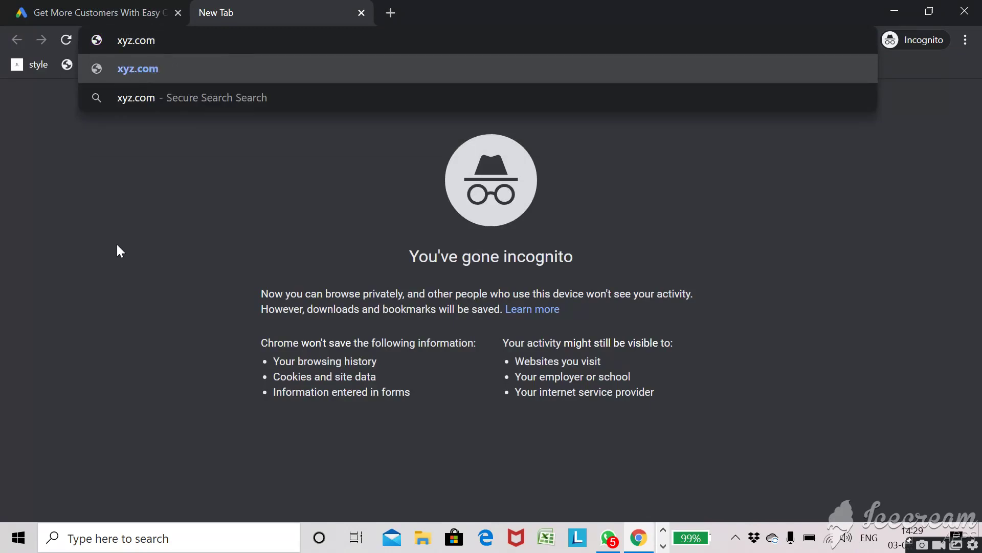
pyautogui.click(123, 12)
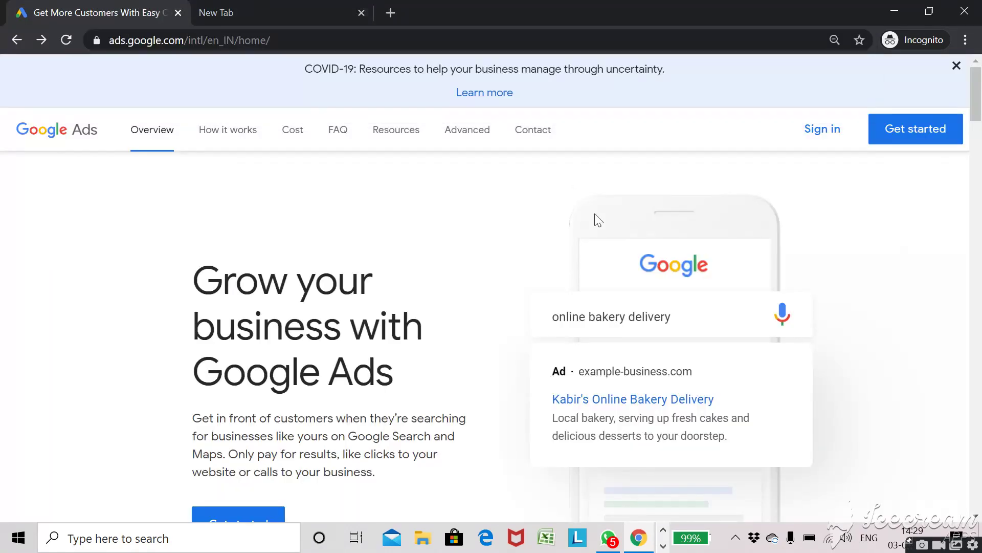
# Sign in to Google Ads with the Google account's email and password.
pyautogui.click(816, 137)
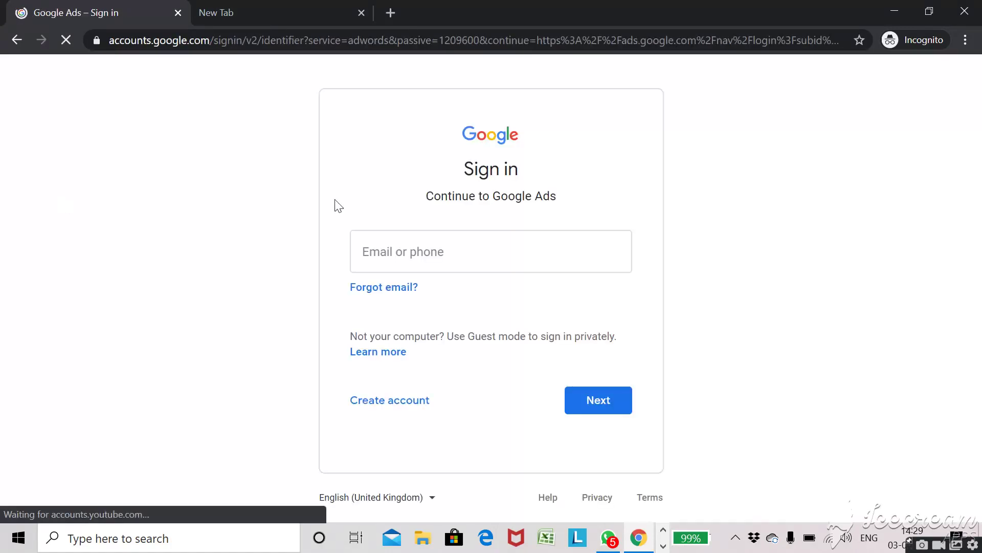
pyautogui.click(468, 262)
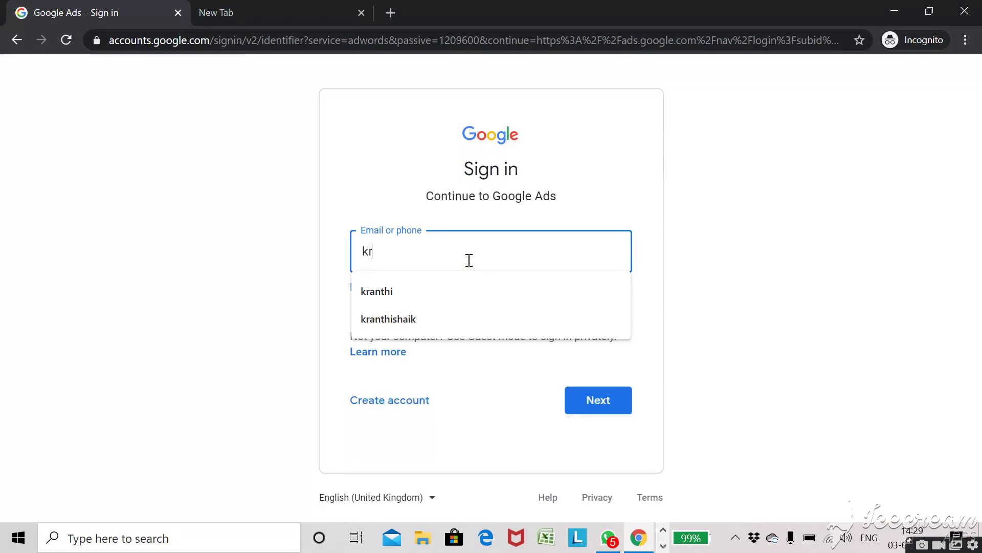
pyautogui.press('Return')
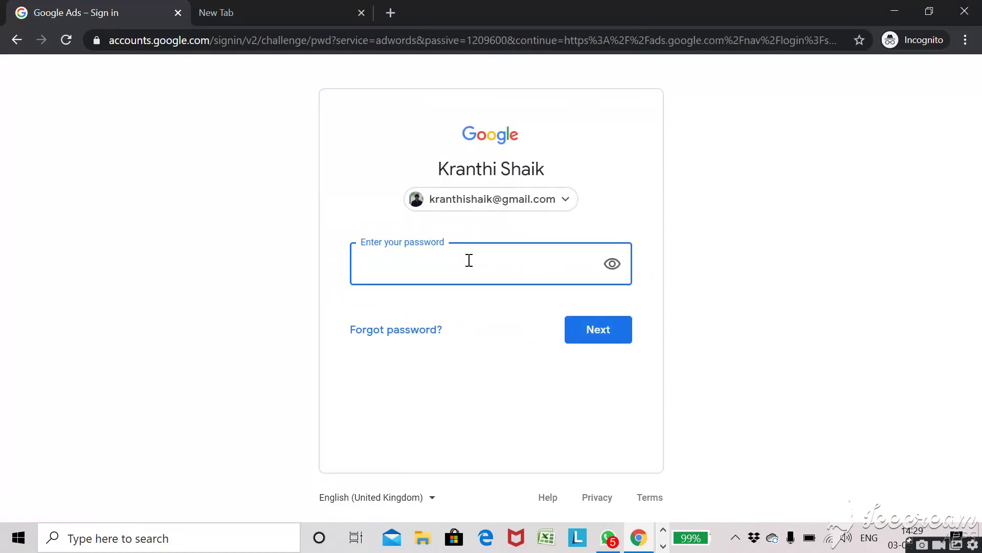
pyautogui.write('••••••••••')
pyautogui.press('Return')
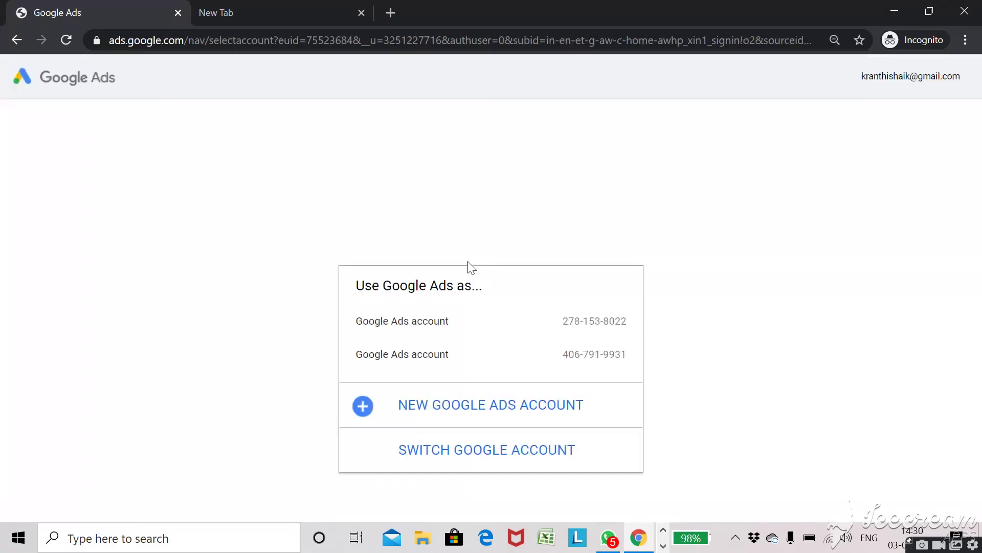
# Open the first Google Ads account and start a new campaign from its overview.
pyautogui.click(500, 328)
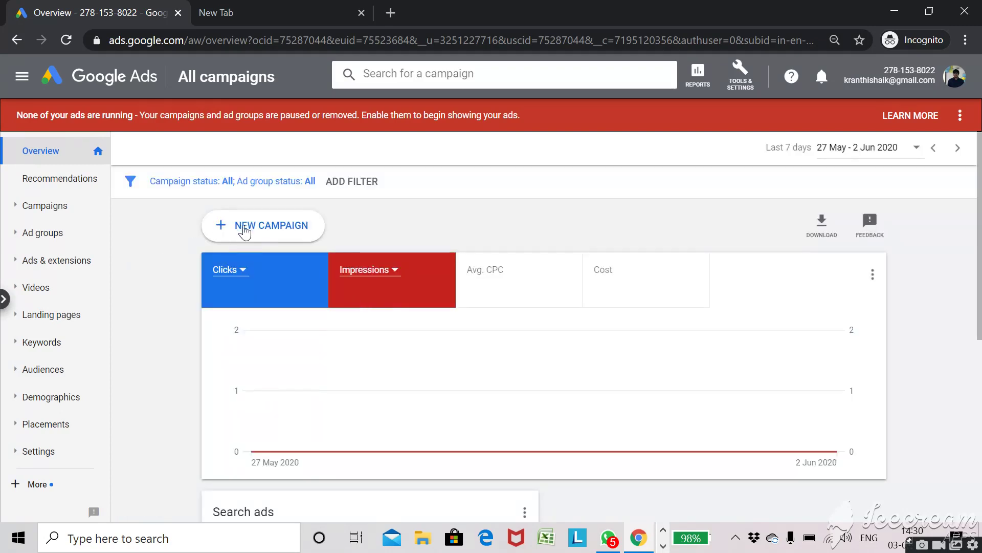
pyautogui.click(263, 230)
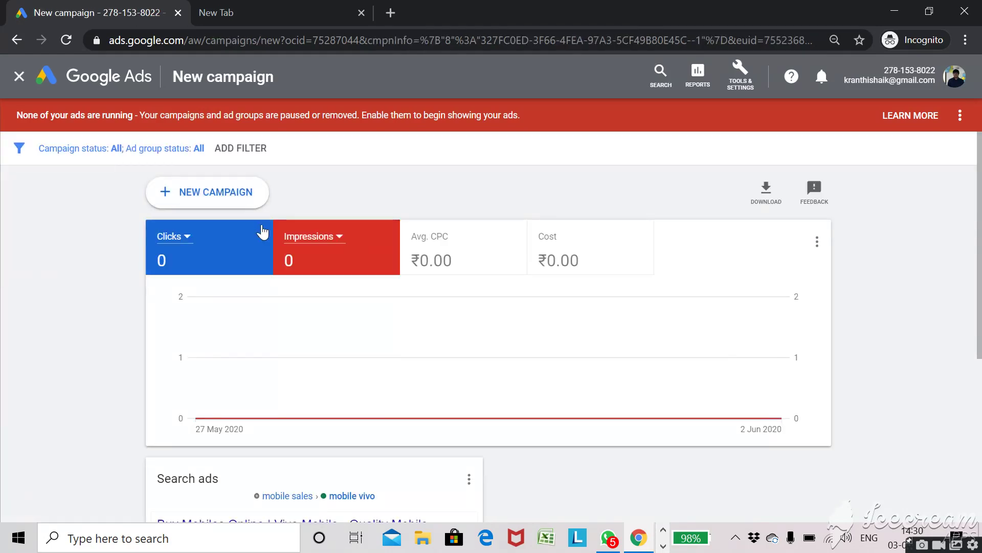
# Pick the Leads goal and choose Search as the campaign type.
pyautogui.click(213, 186)
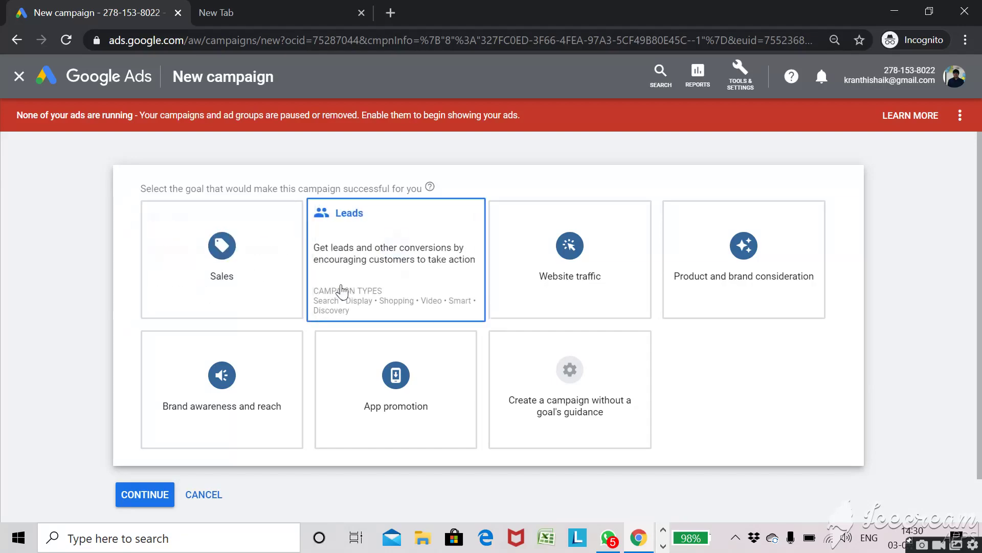
pyautogui.scroll(-4, 342, 290)
pyautogui.scroll(-2, 342, 289)
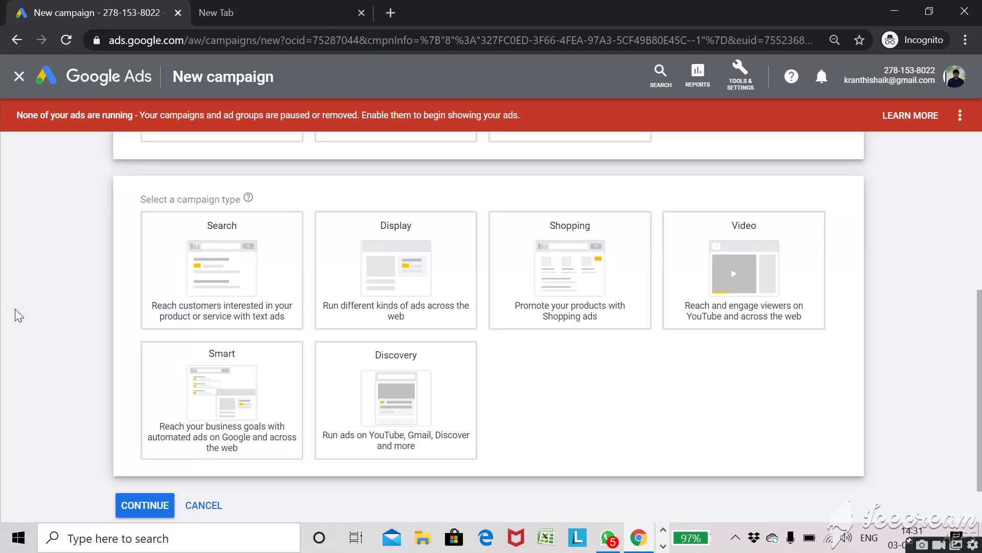
pyautogui.click(223, 229)
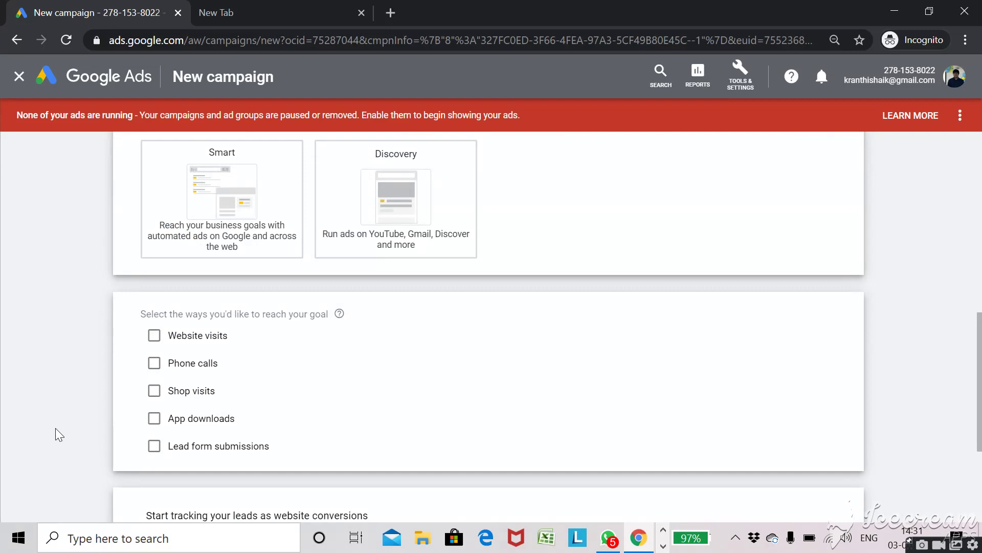
# Reach the goal through Website visits with xyz.com as the business website, and continue.
pyautogui.click(153, 335)
pyautogui.click(232, 362)
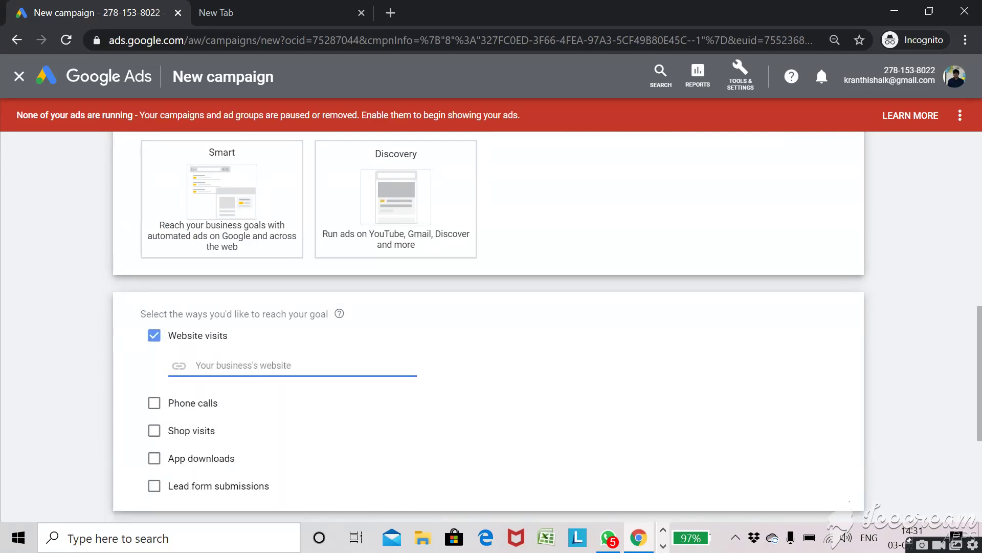
pyautogui.write('xyz.com')
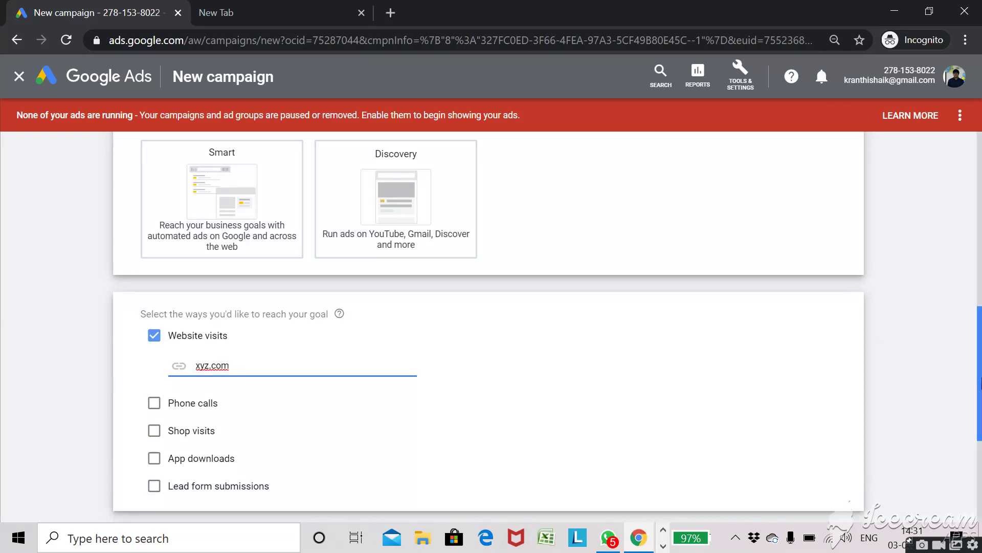
pyautogui.scroll(-5, 979, 379)
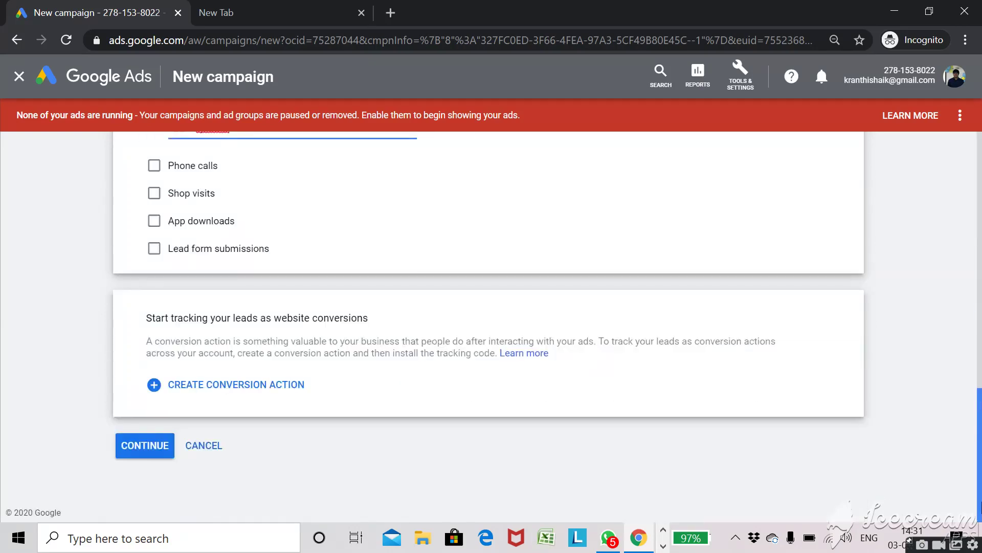
pyautogui.click(136, 452)
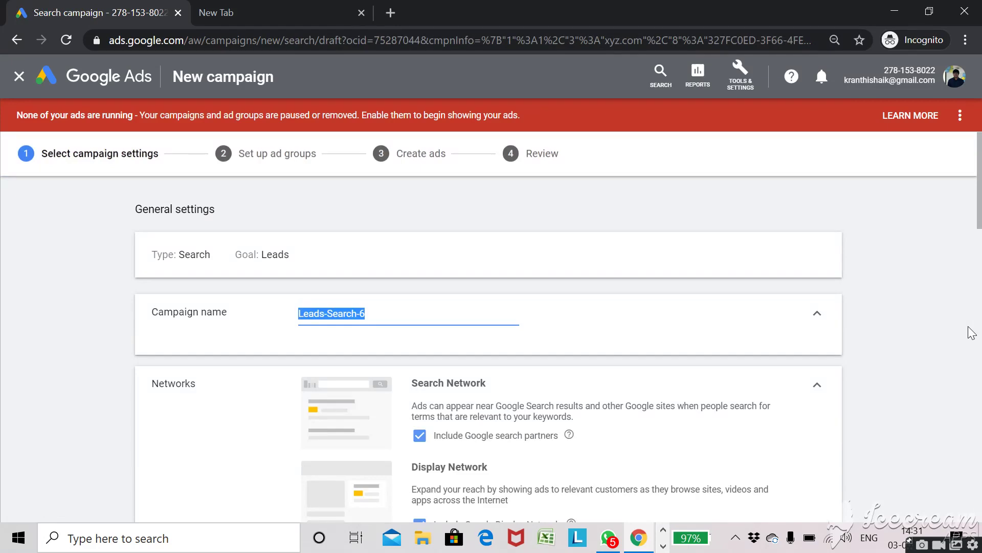
# Name the campaign 'hospitalality services'.
pyautogui.write('hospital ')
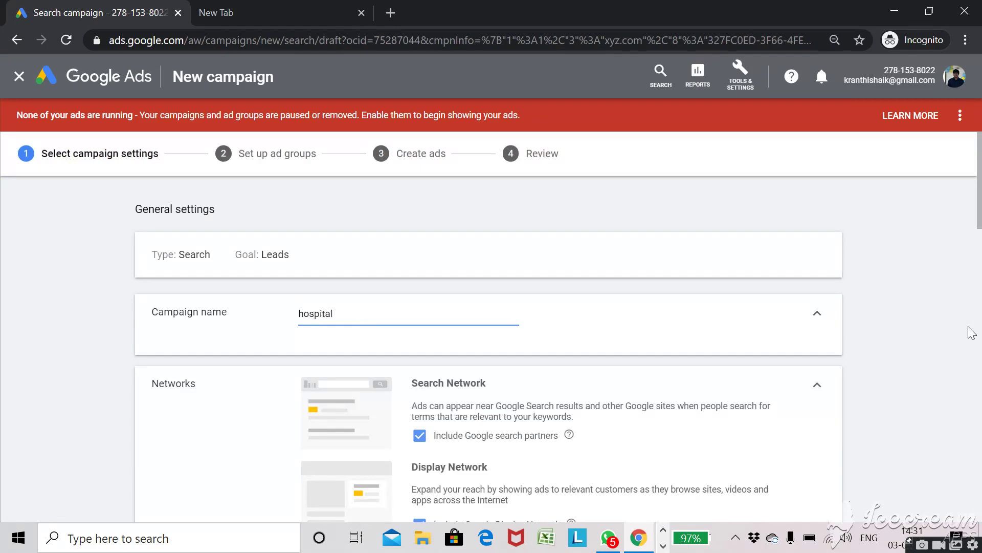
pyautogui.write('ality services')
pyautogui.press('Tab')
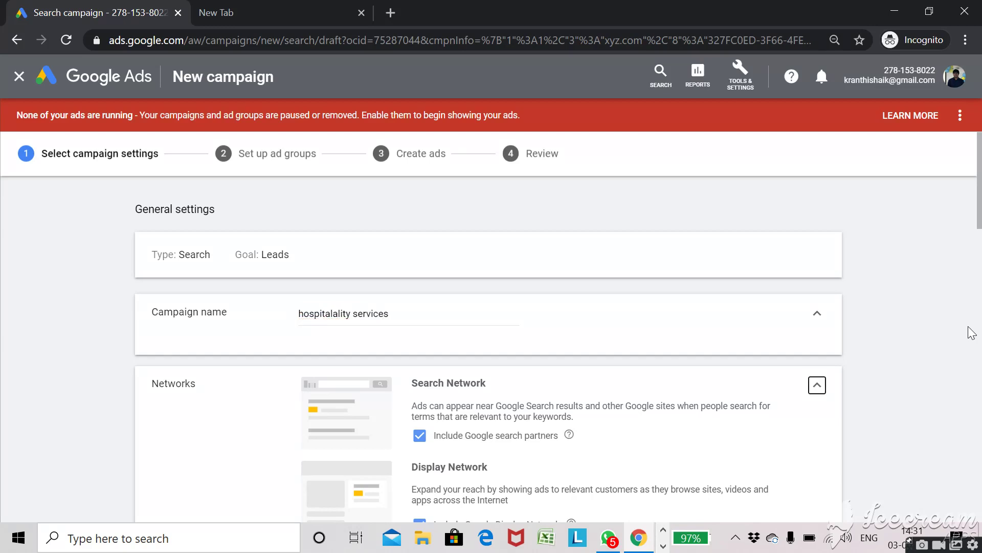
pyautogui.moveTo(980, 188); pyautogui.dragTo(981, 233)
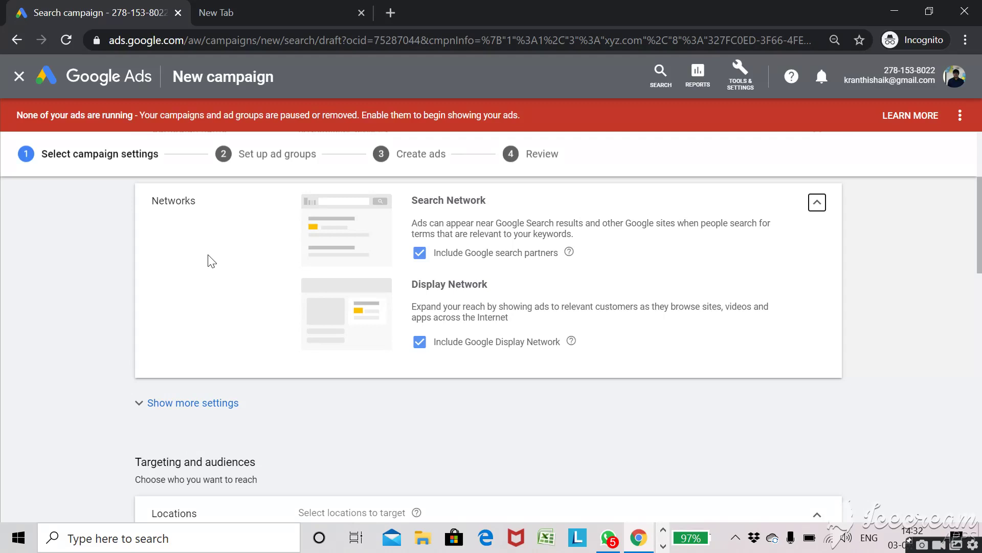
# Uncheck Google search partners and the Google Display Network under Networks.
pyautogui.click(419, 254)
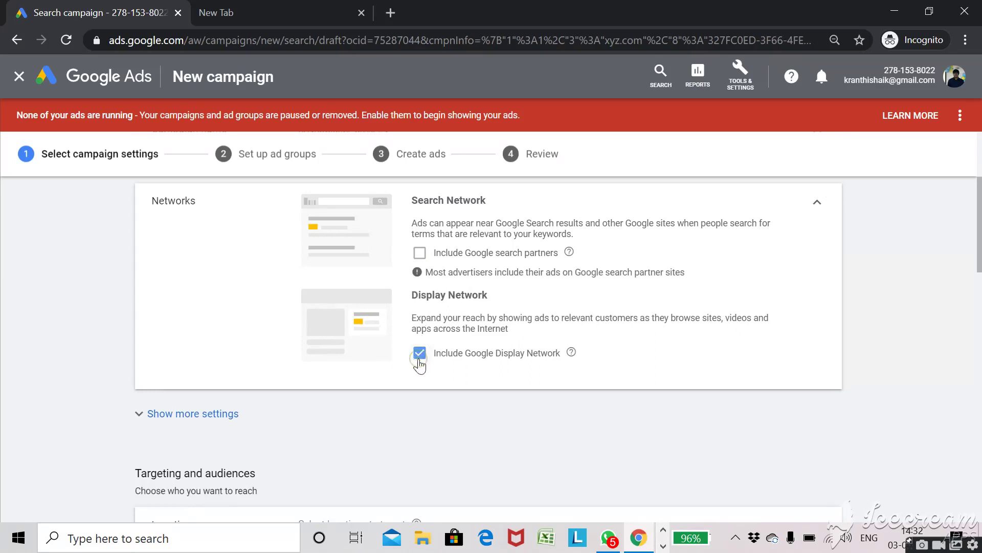
pyautogui.click(418, 358)
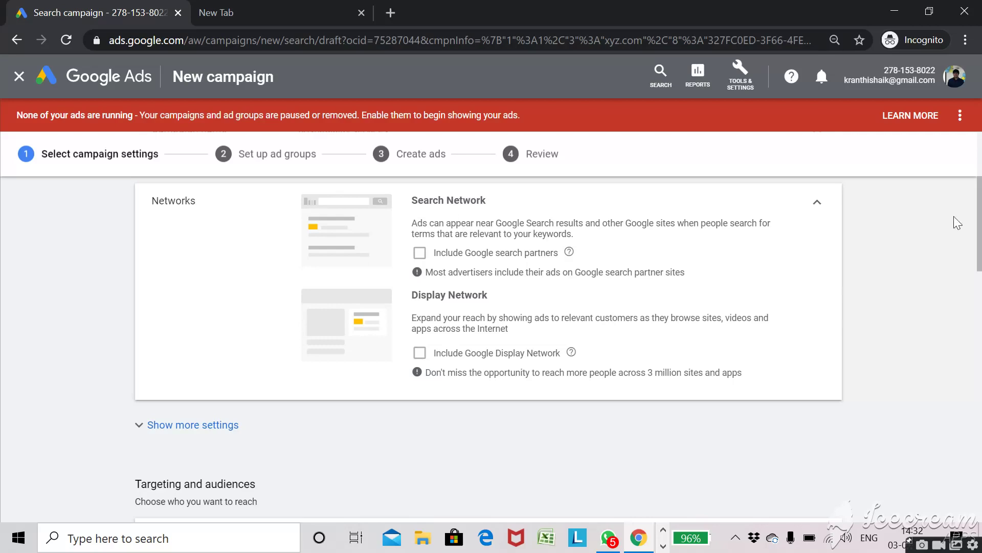
pyautogui.moveTo(979, 232); pyautogui.dragTo(967, 307)
# Select India as the target location, keeping English as the customer language.
pyautogui.click(308, 262)
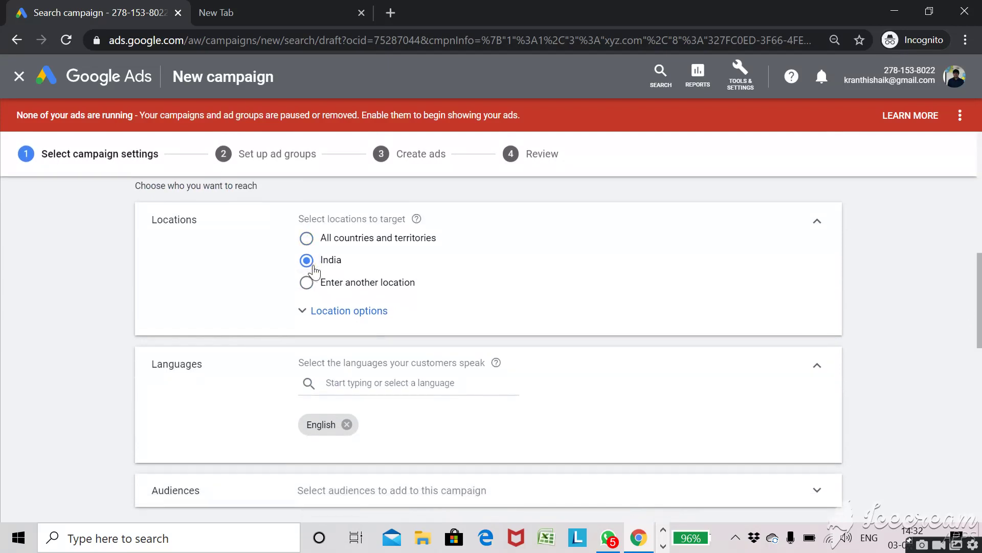
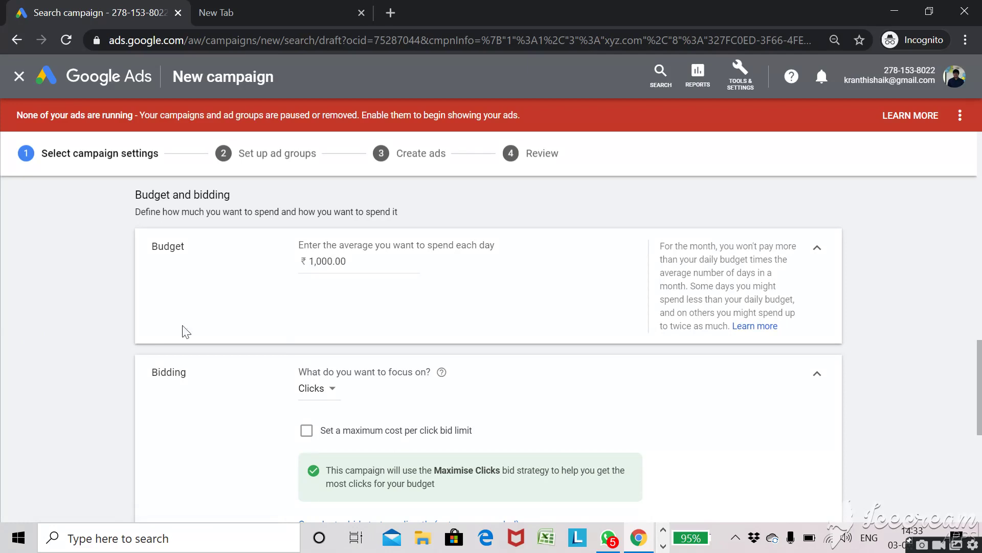
# Keep Clicks as the bidding focus and set a ₹50 maximum CPC bid limit.
pyautogui.moveTo(980, 388); pyautogui.dragTo(980, 417)
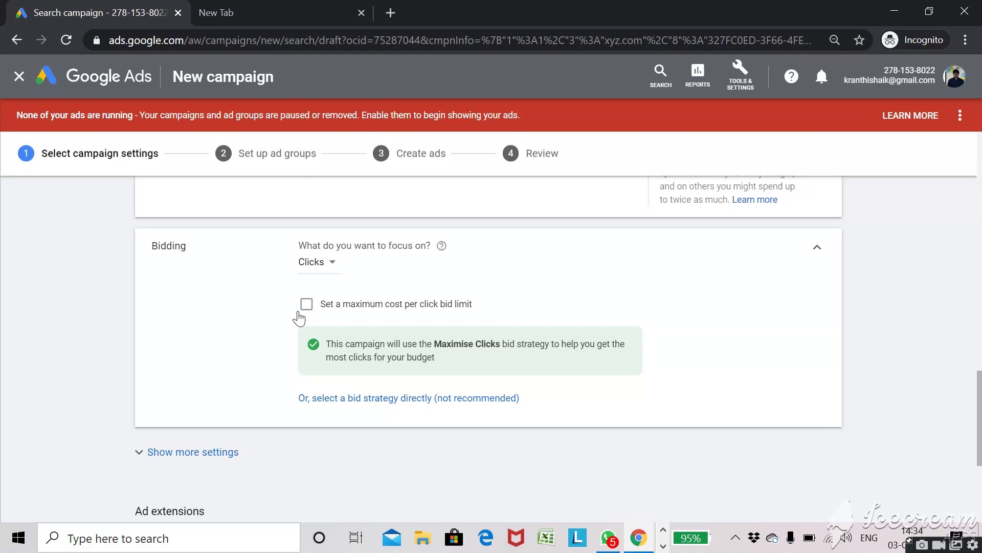
pyautogui.click(329, 261)
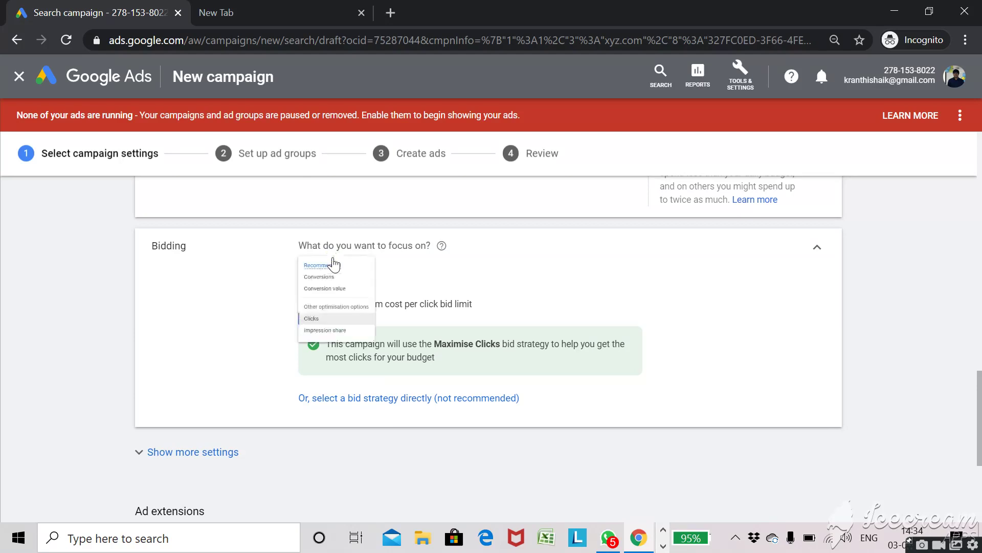
pyautogui.press('Escape')
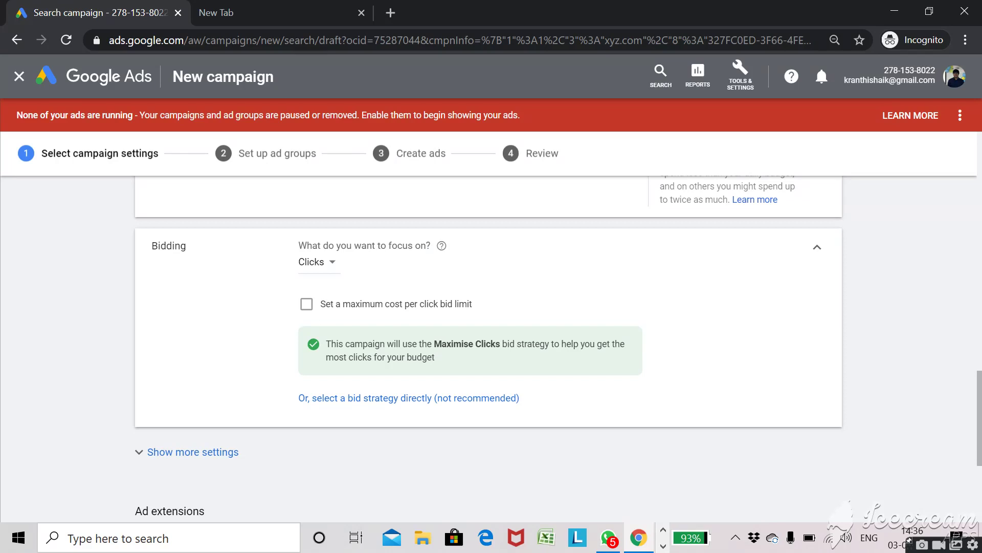
pyautogui.click(305, 305)
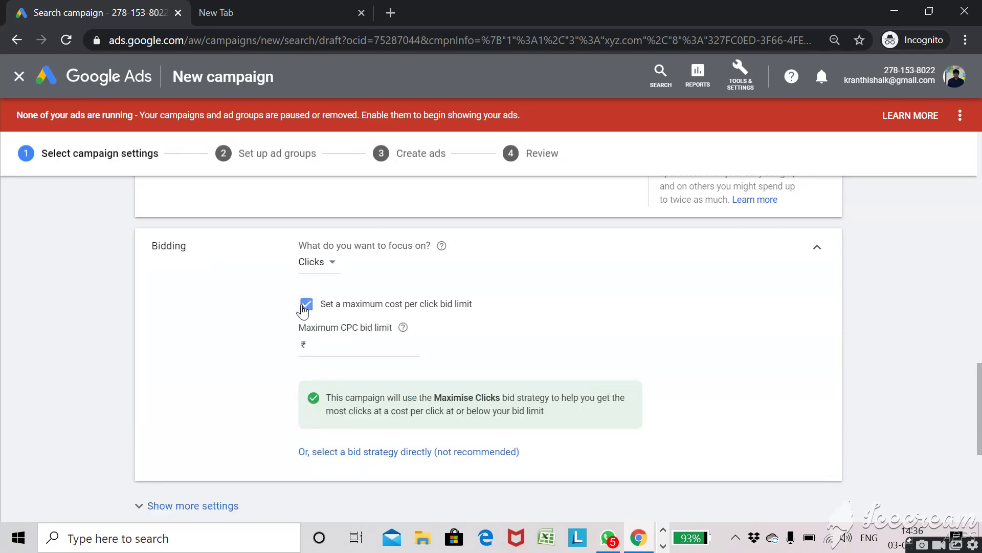
pyautogui.click(347, 346)
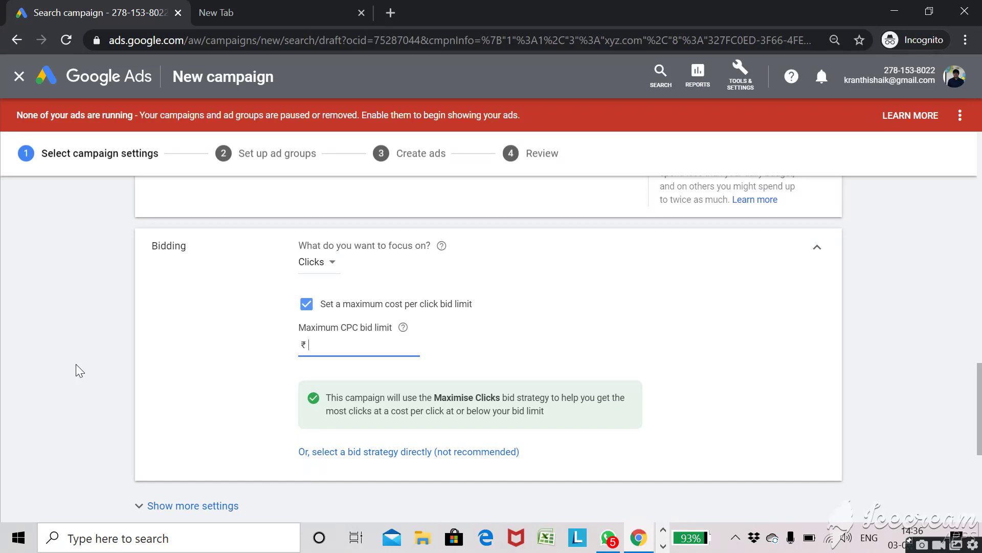
pyautogui.write('50')
pyautogui.moveTo(980, 417); pyautogui.dragTo(980, 484)
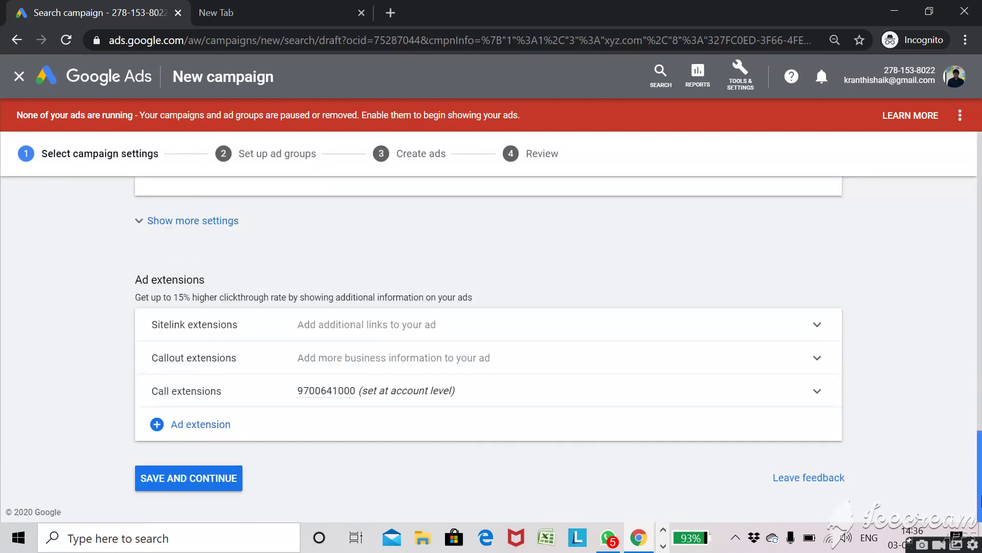
# Save the campaign settings and rename Ad group 1 to 'hospitality services'.
pyautogui.click(176, 486)
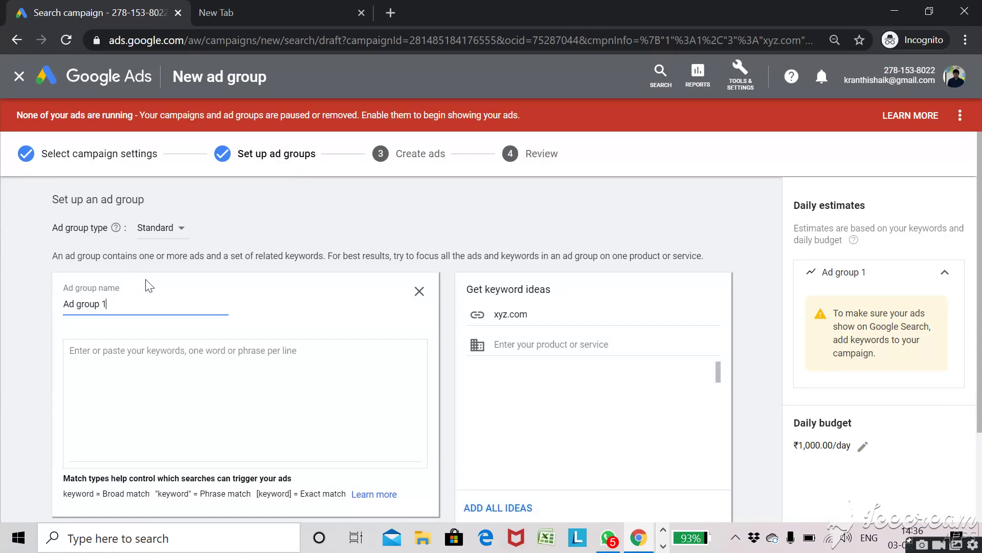
pyautogui.tripleClick(173, 306)
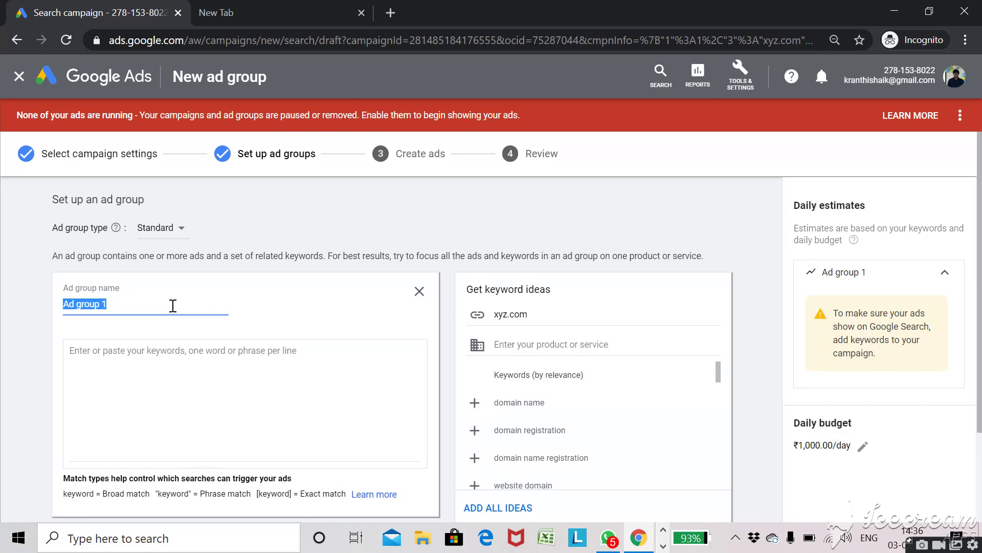
pyautogui.write('hos')
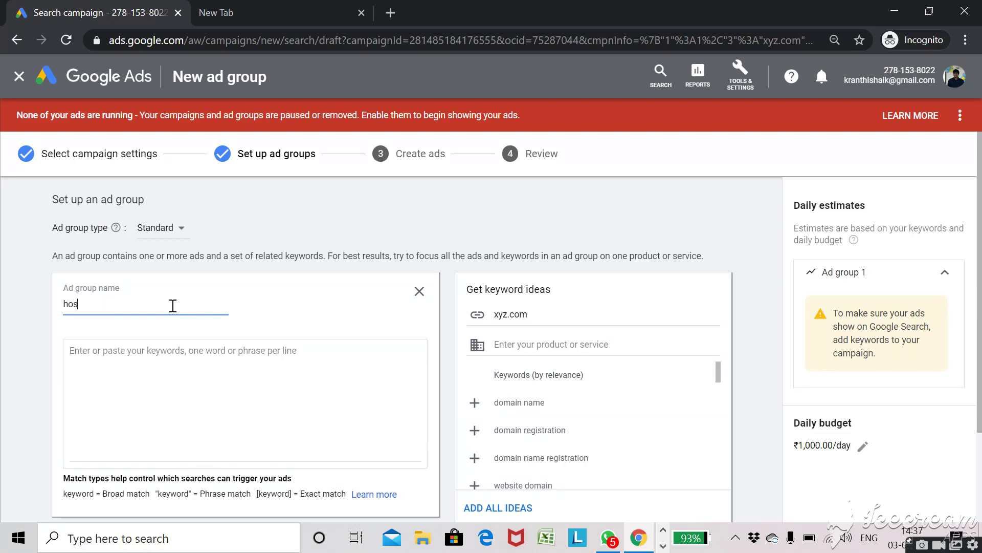
pyautogui.write('pitality services')
# Add the keywords 'hospitality services' and 'best hospitality' on separate lines.
pyautogui.press('Tab')
pyautogui.write('h')
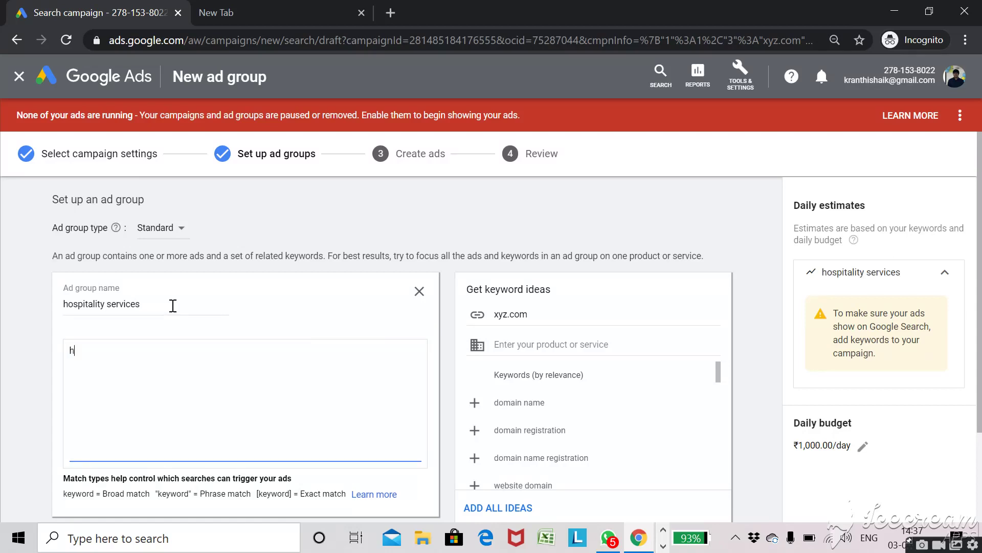
pyautogui.write('ospitalit')
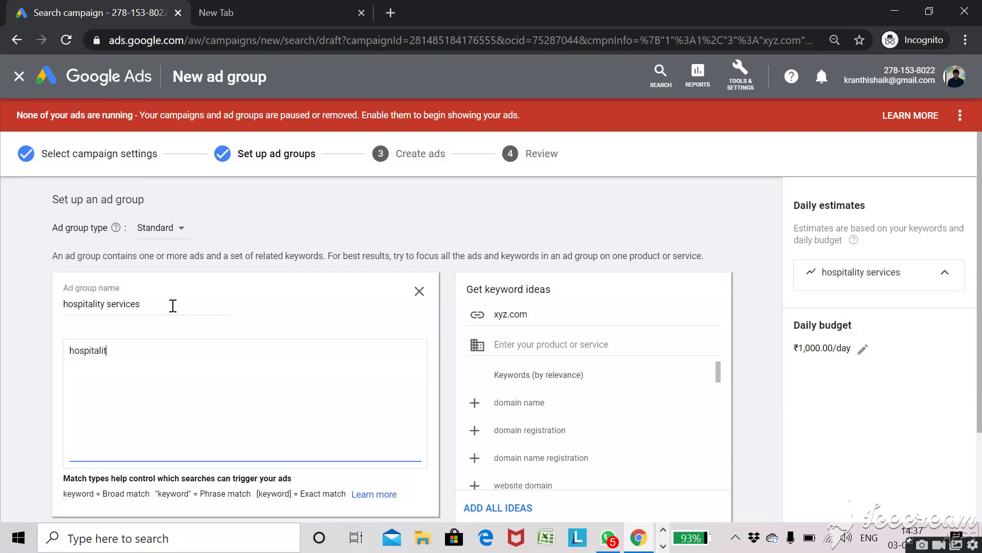
pyautogui.write('y services')
pyautogui.press('Return')
pyautogui.write('best hospital')
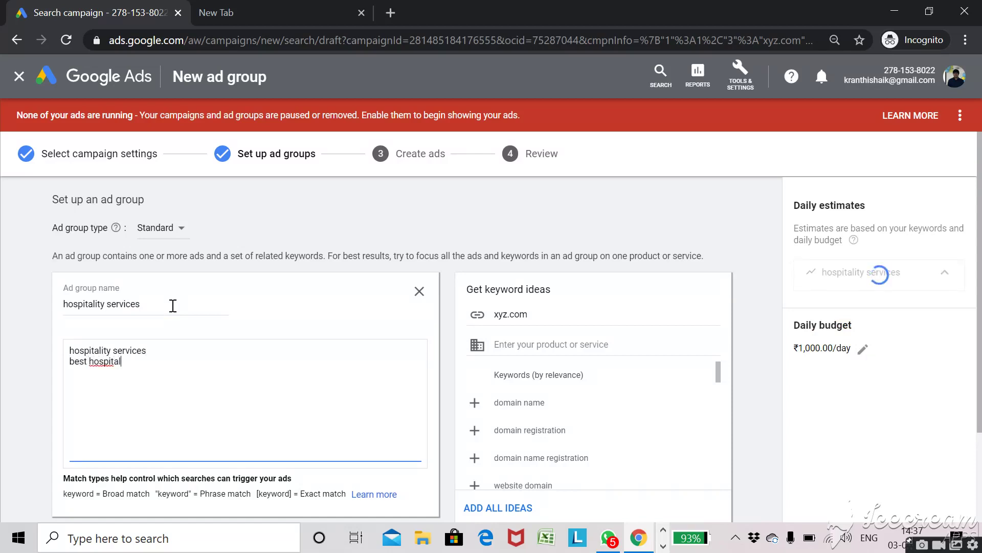
pyautogui.write('ity')
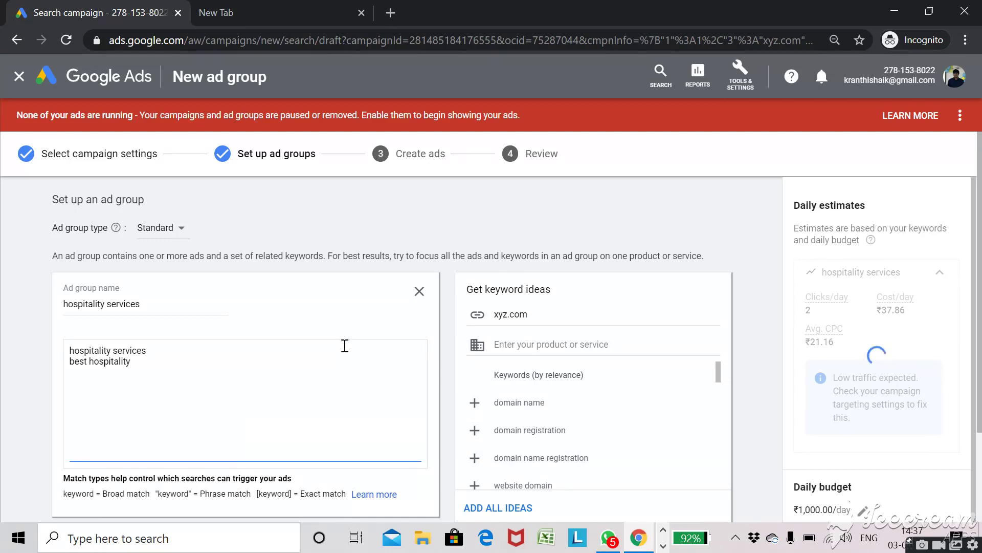
pyautogui.click(597, 204)
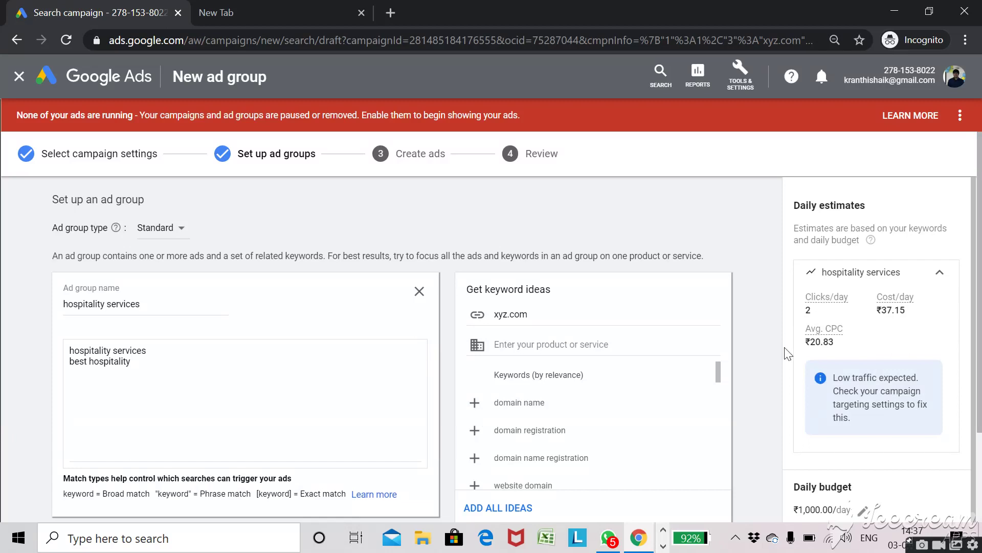
pyautogui.scroll(-2, 24, 428)
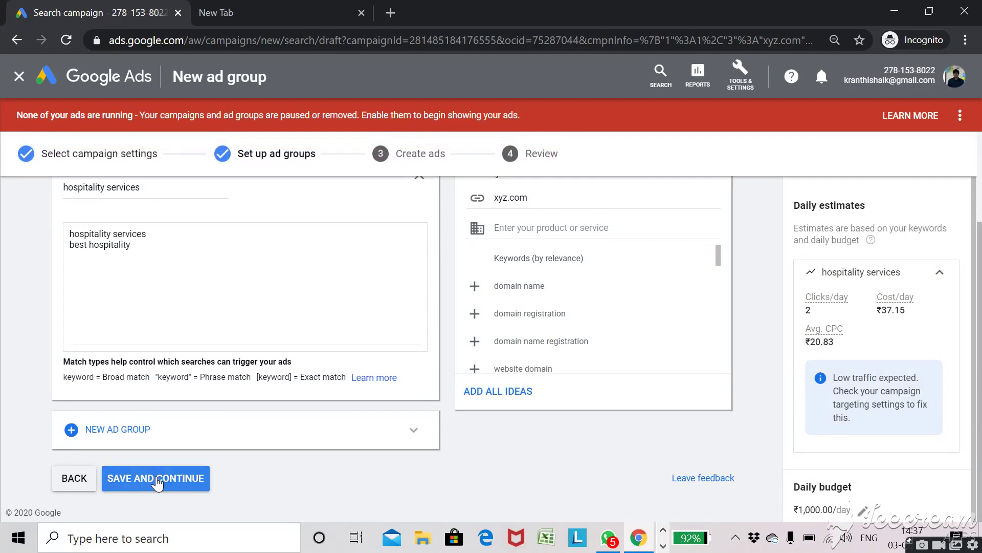
# Save the ad group and enter the first headline 'Best Hospitality Services'.
pyautogui.click(156, 477)
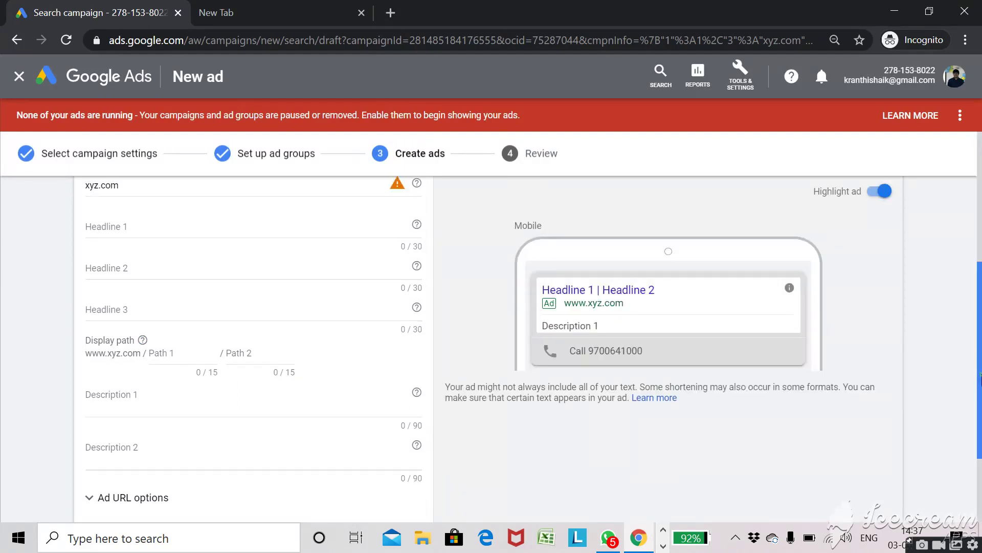
pyautogui.scroll(3, 980, 378)
pyautogui.click(142, 379)
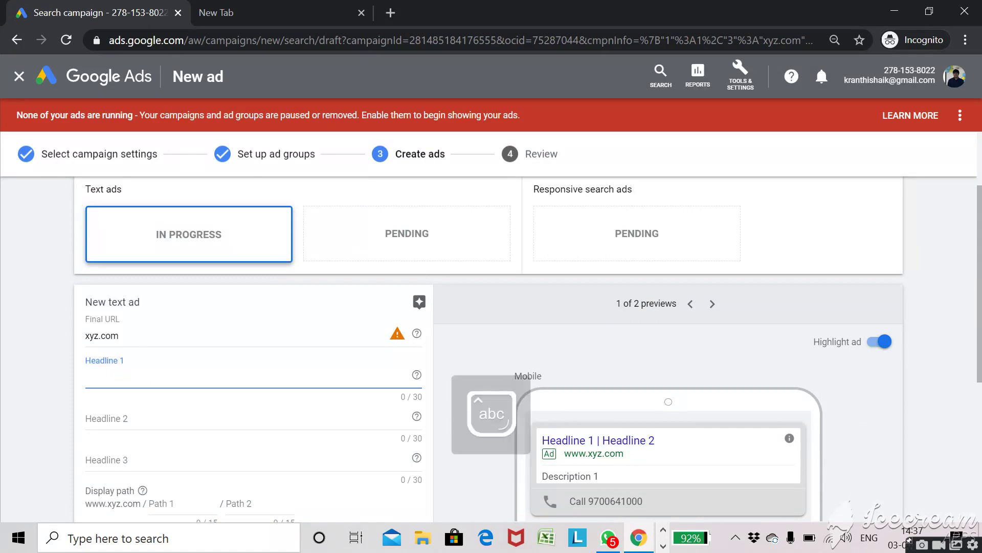
pyautogui.write('Best Hos')
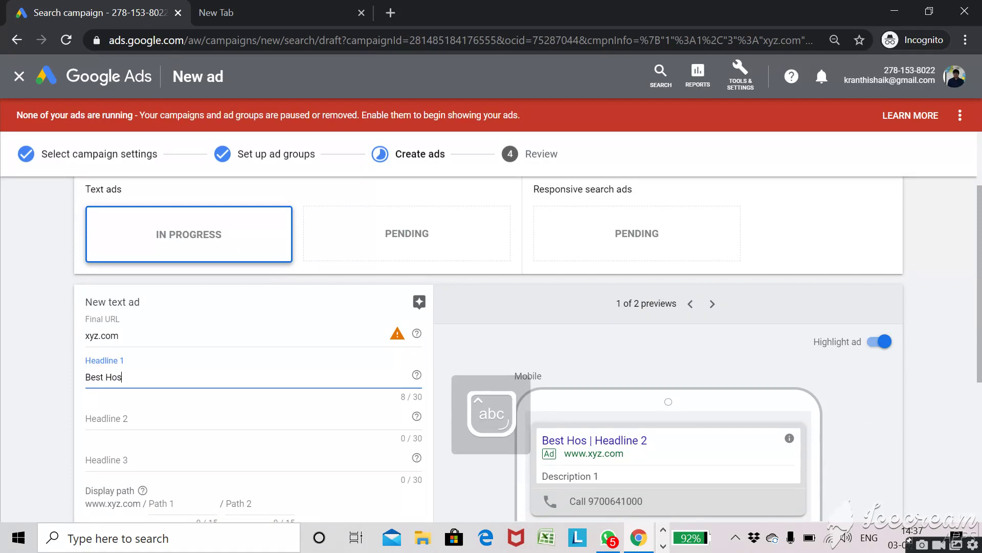
pyautogui.write('pitality S')
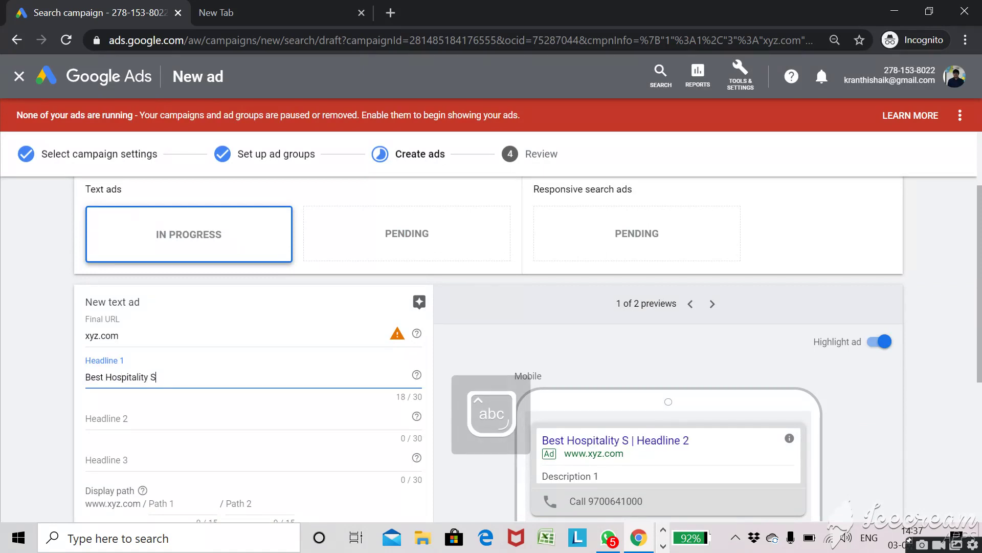
pyautogui.write('ervices')
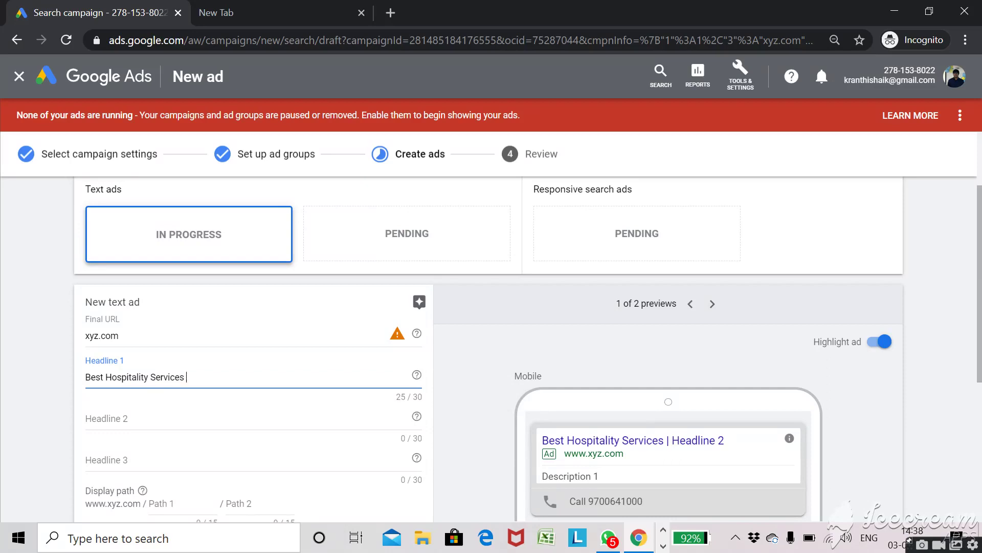
# Add headlines 'Upto 50% Off on All Services' and 'Best in City . Act Now Or Call'.
pyautogui.click(120, 413)
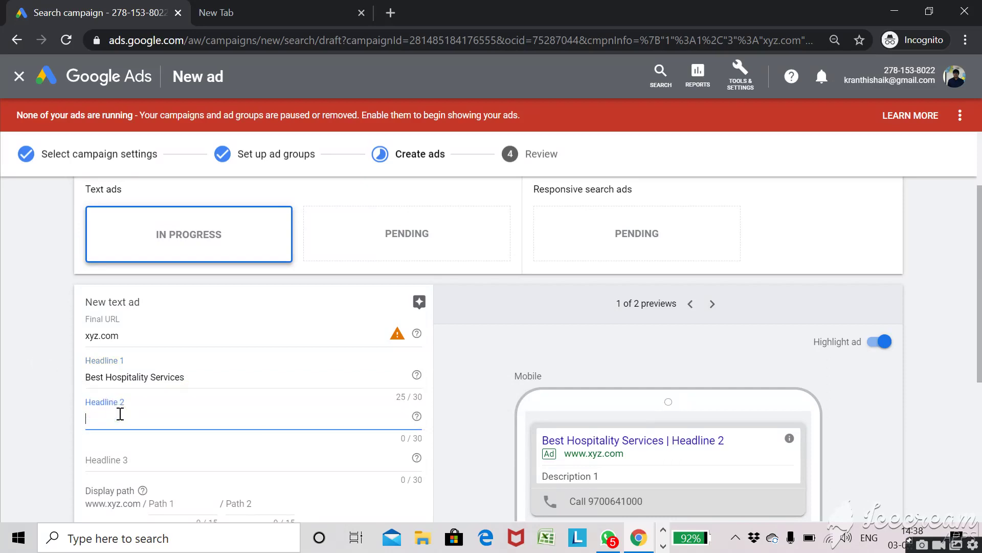
pyautogui.write('U')
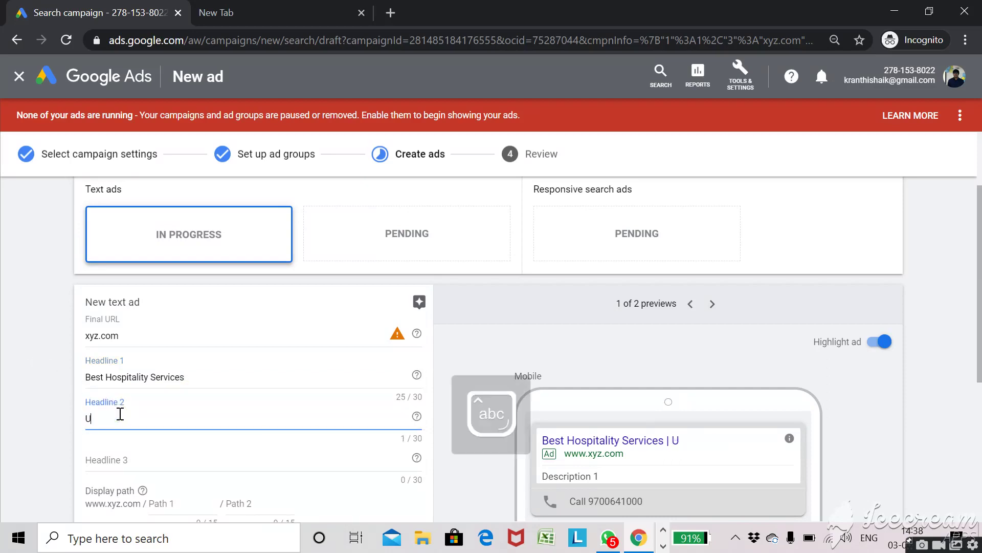
pyautogui.write('pto 50% Off on Al')
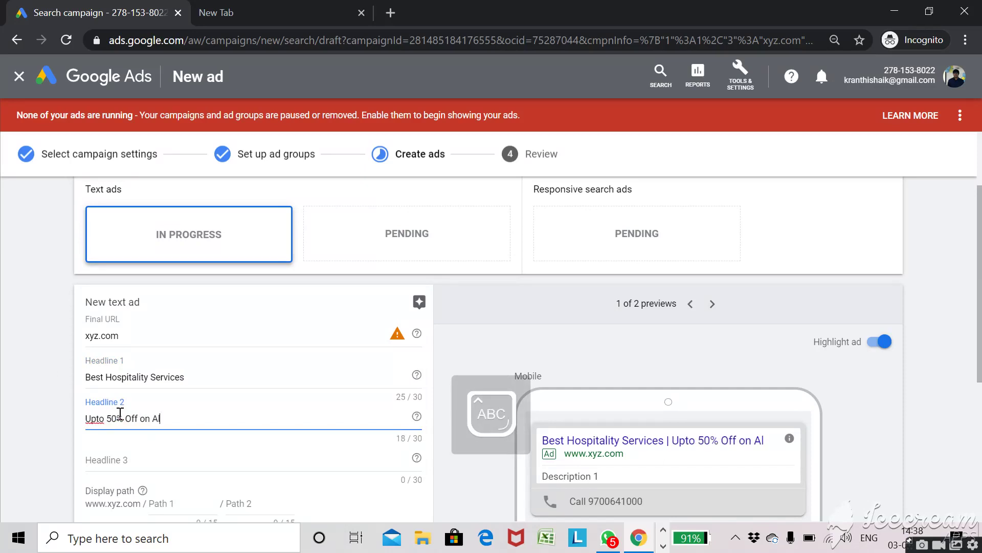
pyautogui.write('l Services')
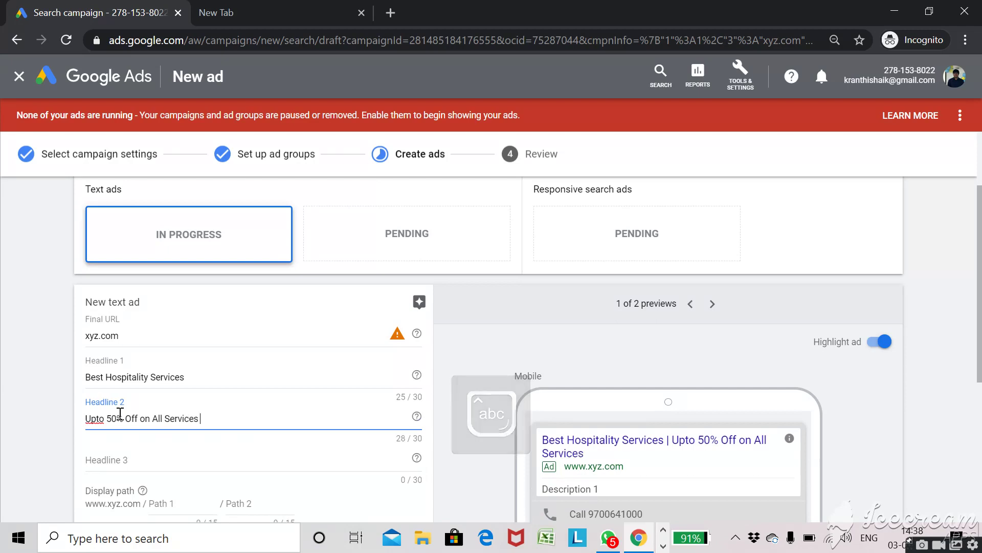
pyautogui.click(161, 462)
pyautogui.write('Be')
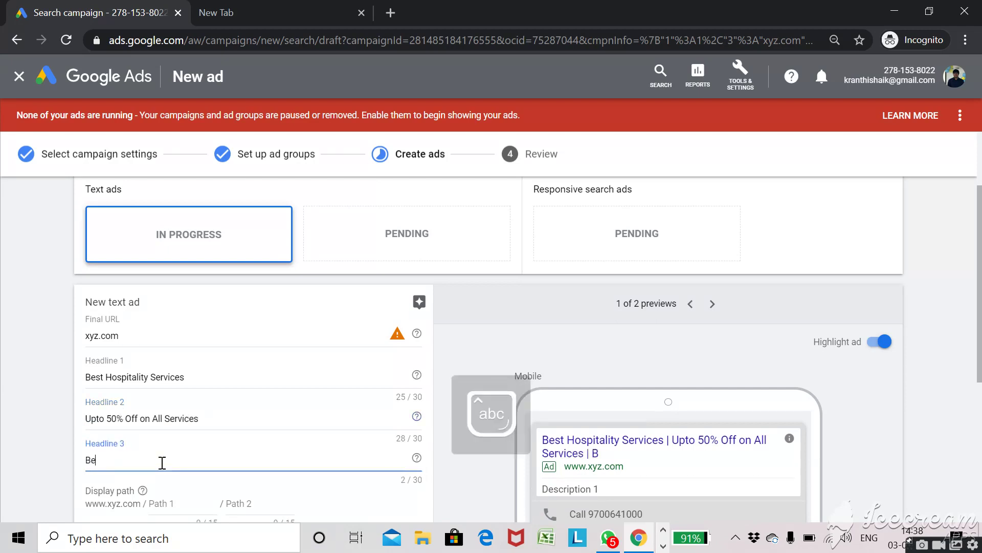
pyautogui.write('st in City  . Act Now')
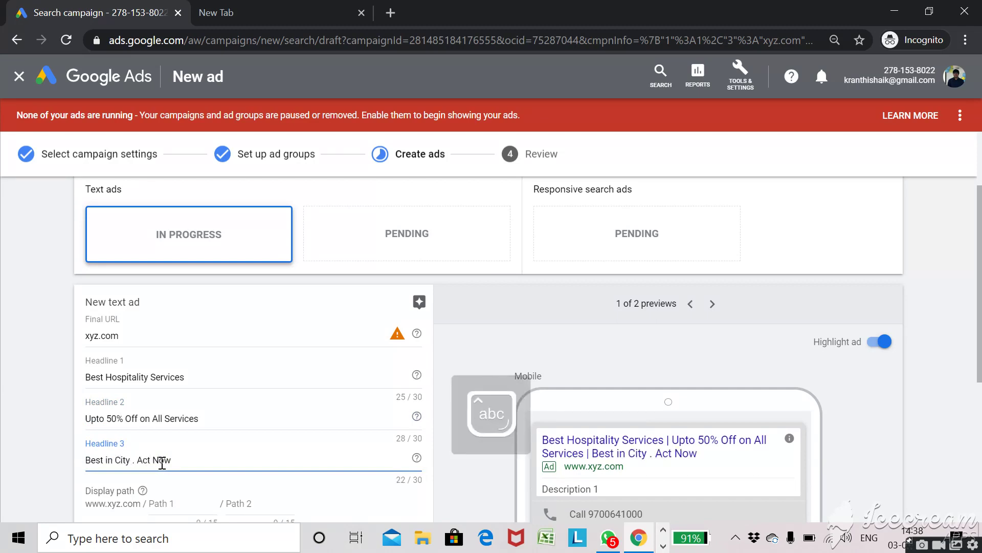
pyautogui.write(' Or Call')
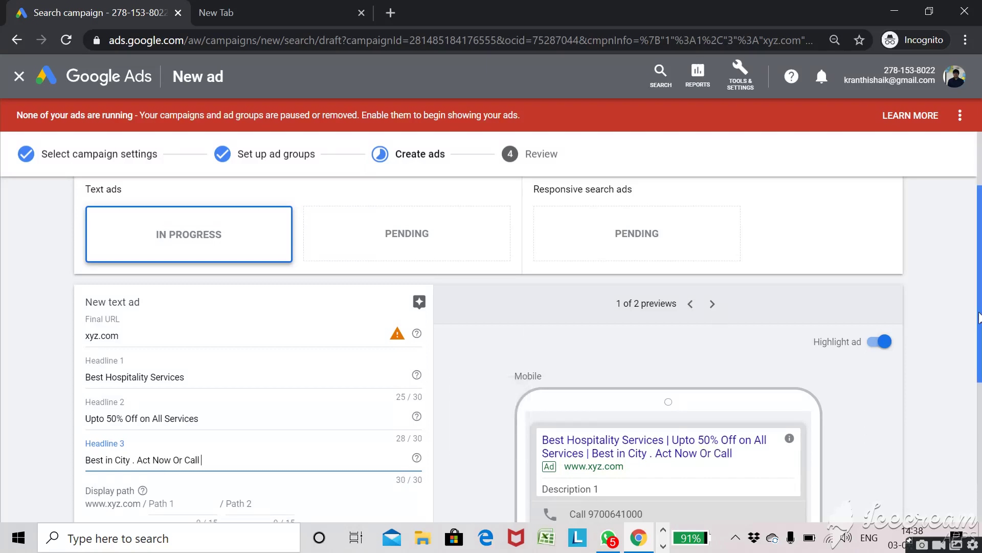
pyautogui.scroll(-1, 977, 312)
pyautogui.scroll(-2, 801, 258)
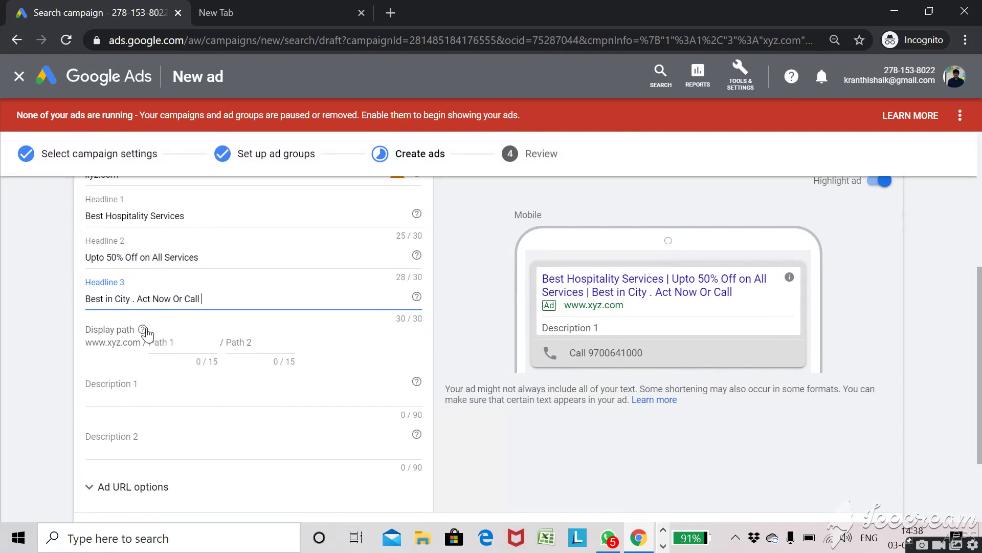
# Set the display path to hospitality/services.
pyautogui.click(168, 345)
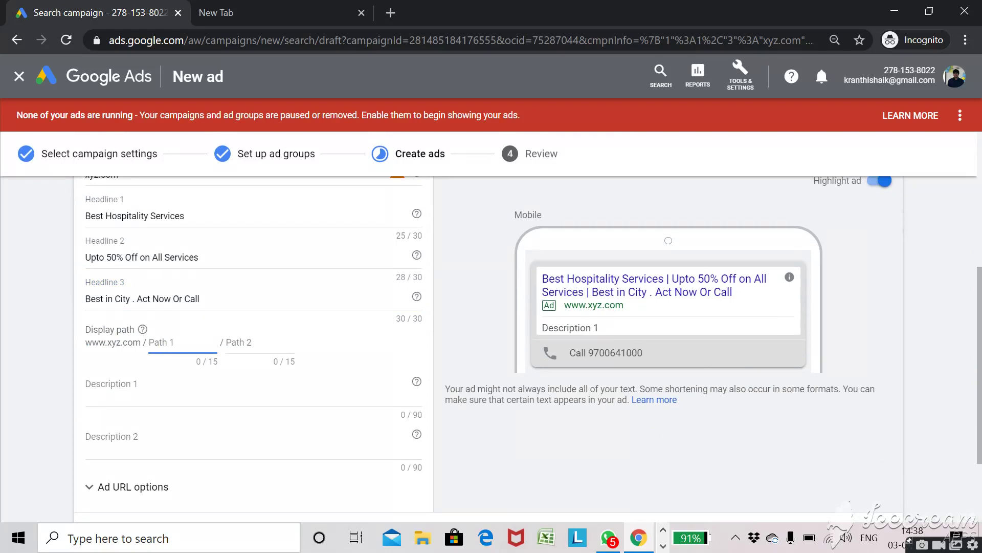
pyautogui.write('hospitality')
pyautogui.press('Tab')
pyautogui.write('ser')
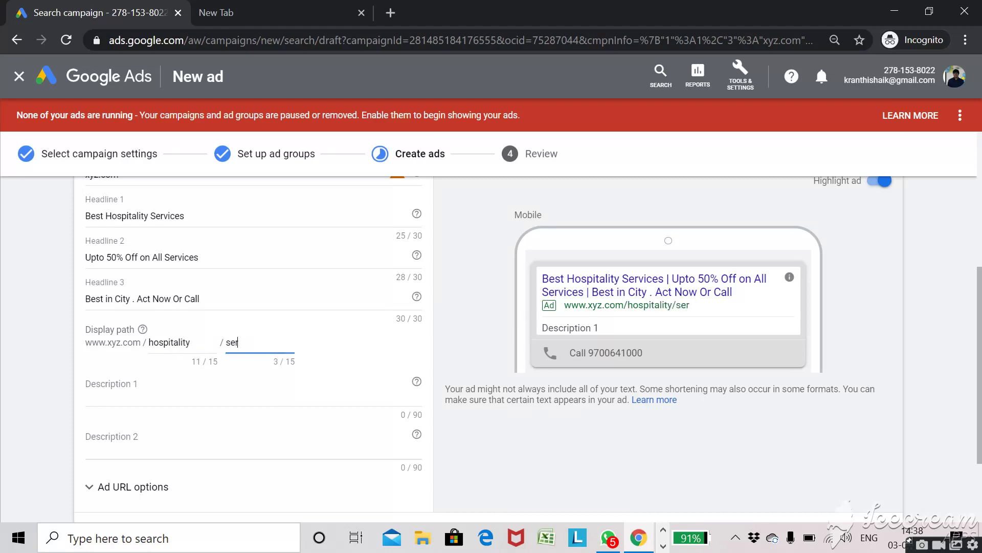
pyautogui.write('vices')
# Write Description 1 starting 'Best Hospitality Services in India .', urging action before the offer ends.
pyautogui.press('Tab')
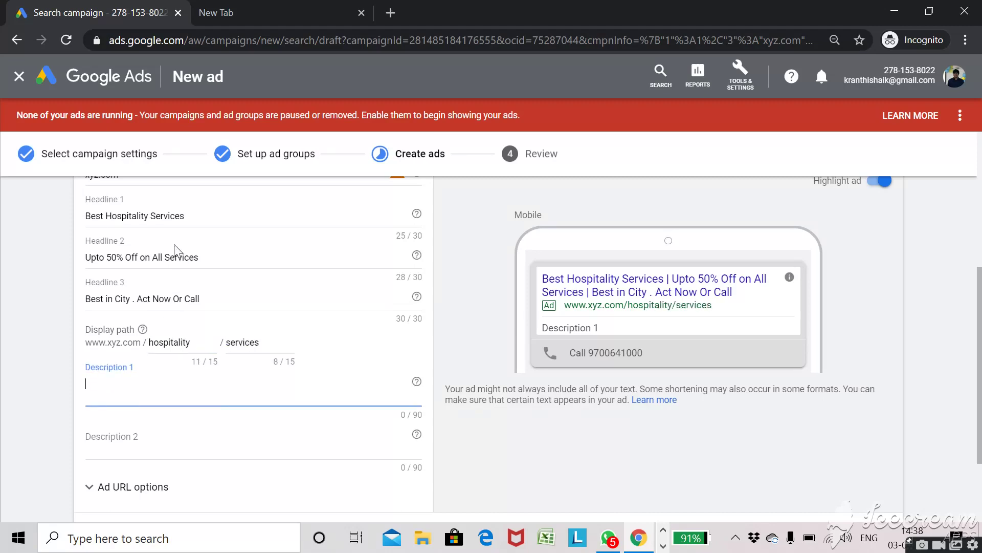
pyautogui.tripleClick(168, 216)
pyautogui.hotkey('ctrl', 'c')
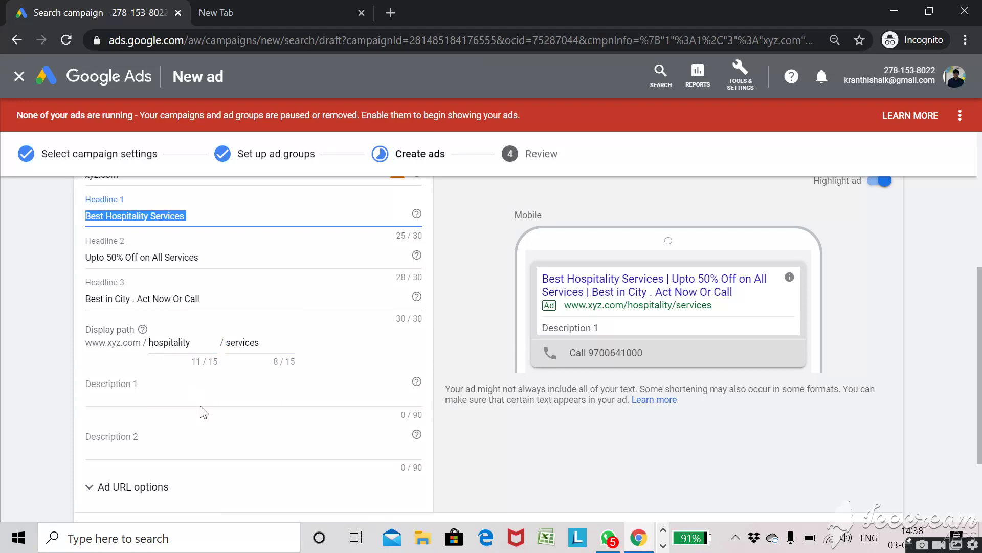
pyautogui.click(200, 407)
pyautogui.hotkey('ctrl', 'v')
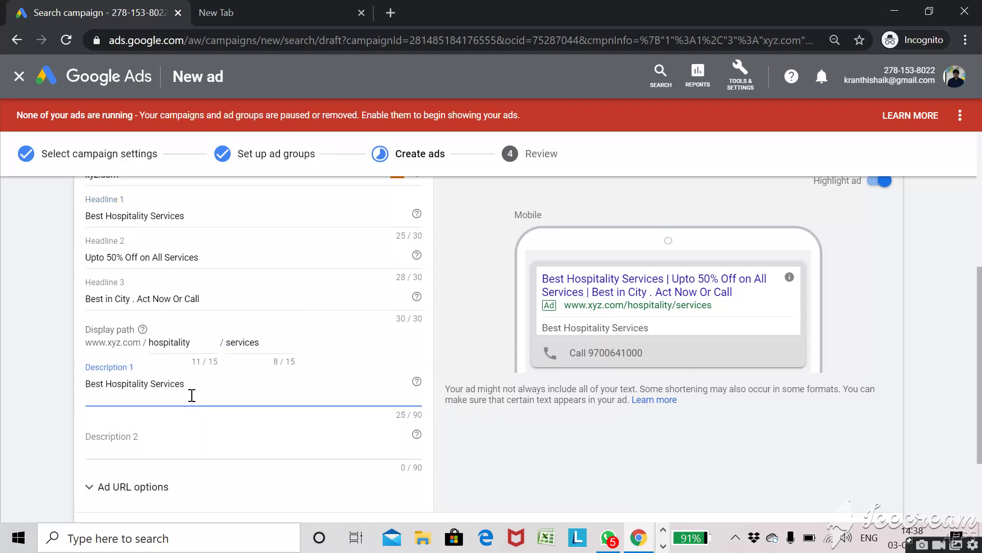
pyautogui.write('in')
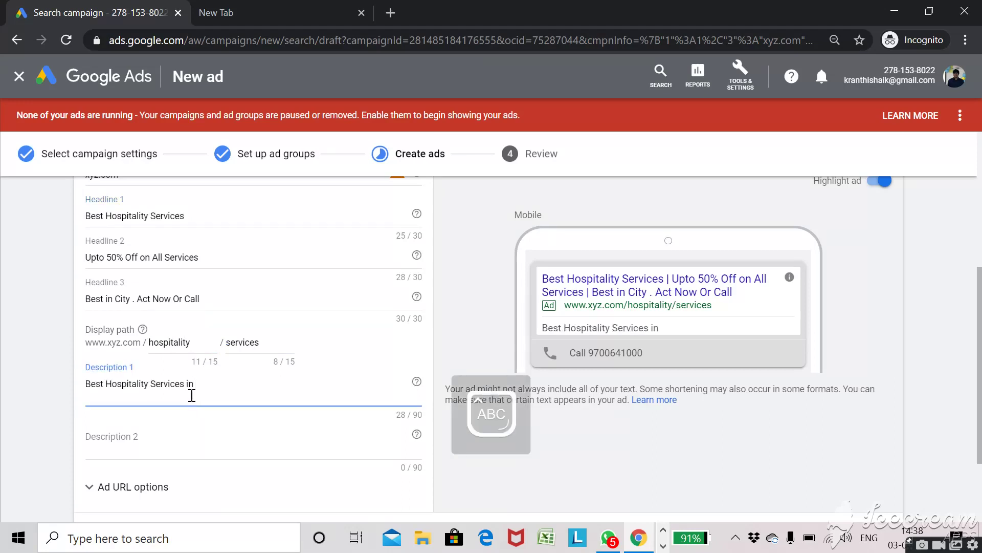
pyautogui.write(' India . A')
pyautogui.write('ct now befo')
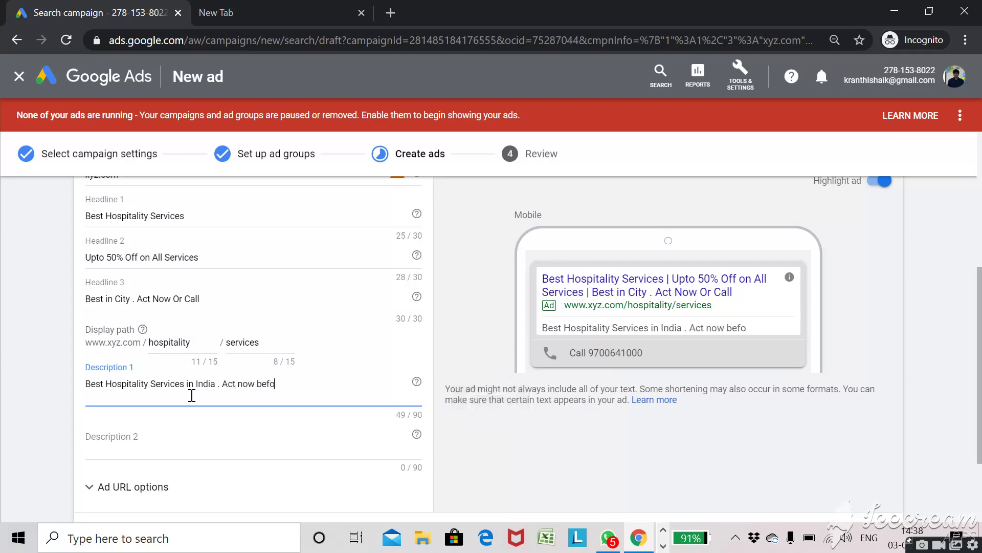
pyautogui.write('re offer ends soon')
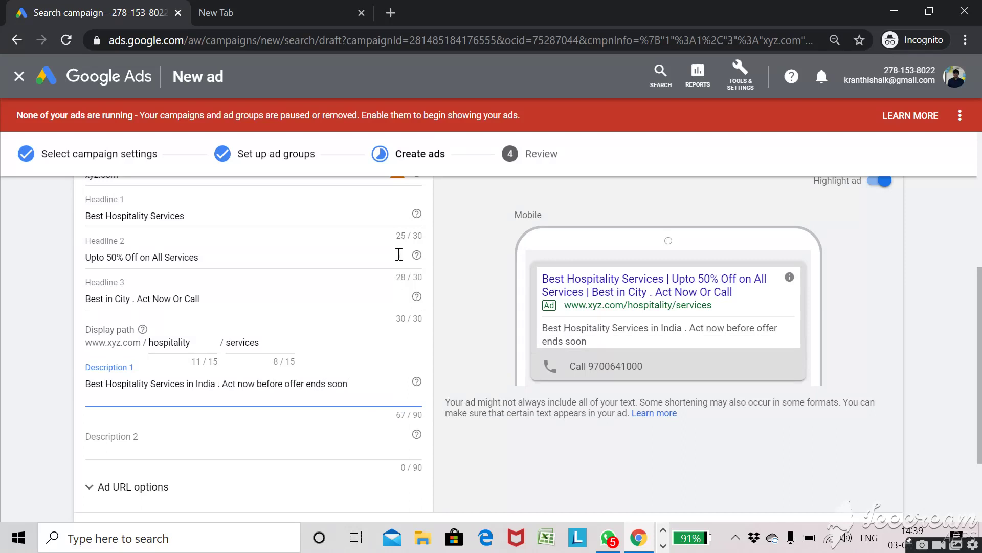
# Add Description 2 'Best Hospital industry in your city . Book Your Appointment Now' and save the ad.
pyautogui.click(229, 441)
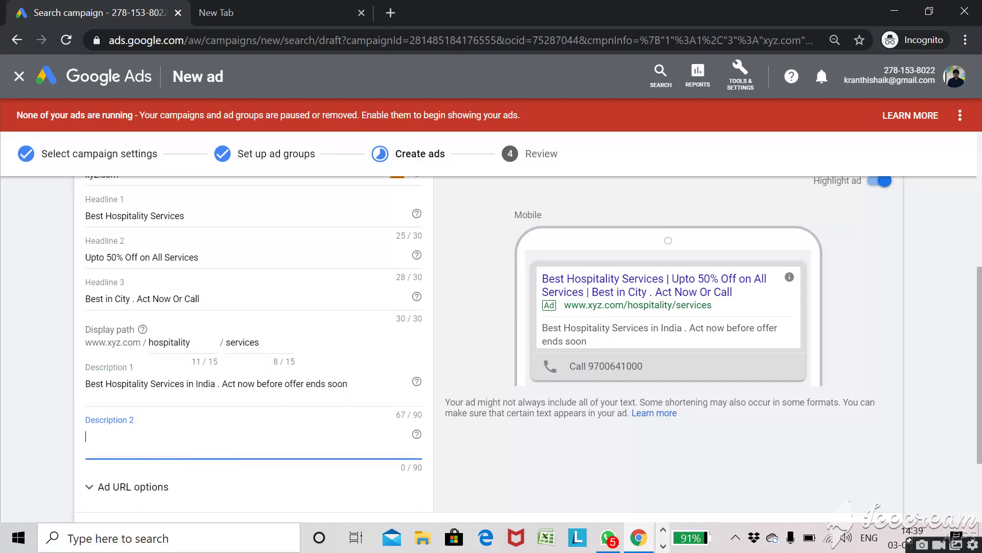
pyautogui.write('Best')
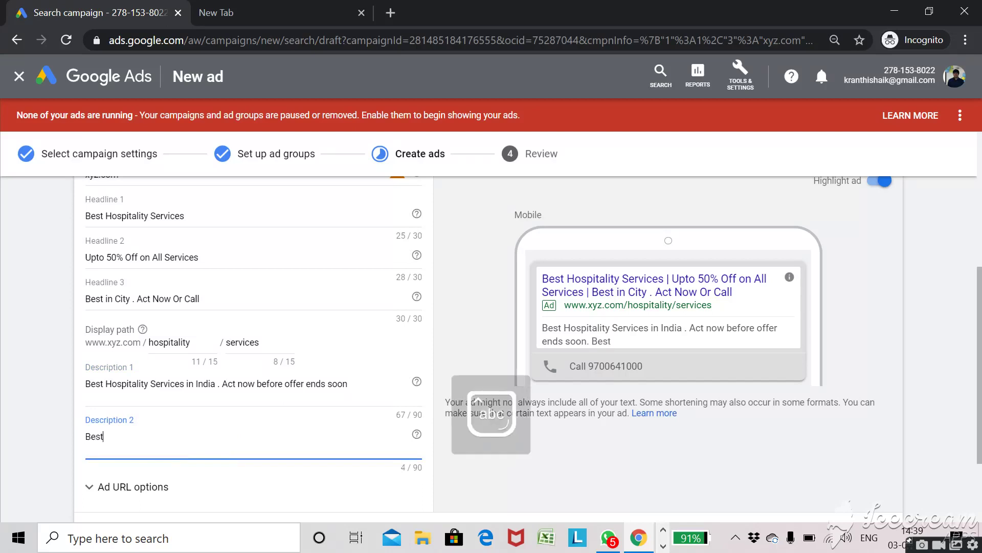
pyautogui.write(' Hospital i')
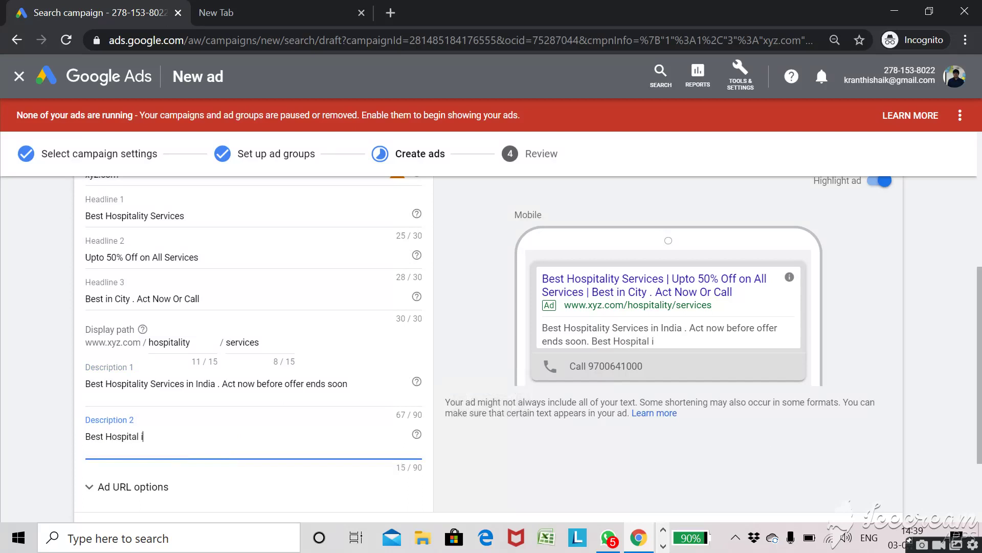
pyautogui.write('ndustry in your city . B')
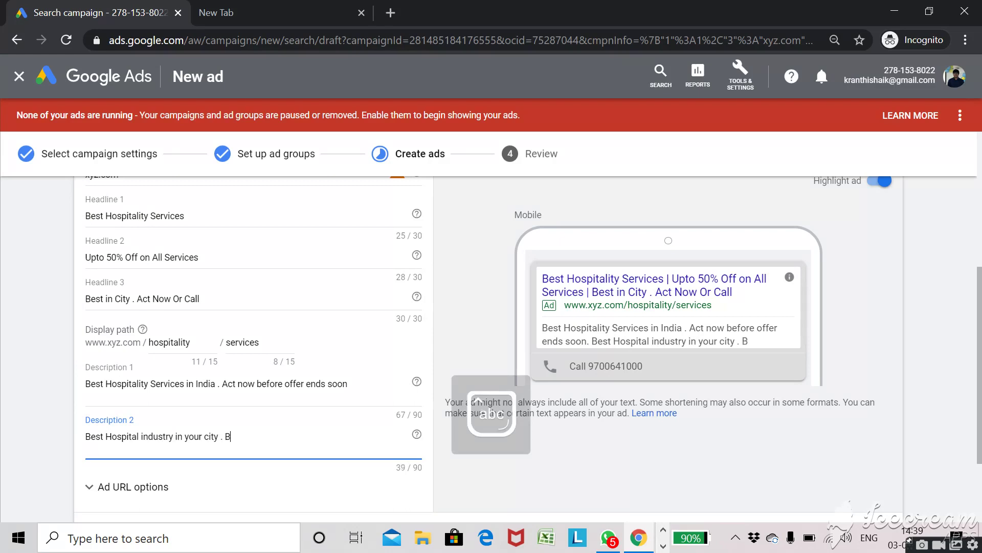
pyautogui.write('ook Your Ap')
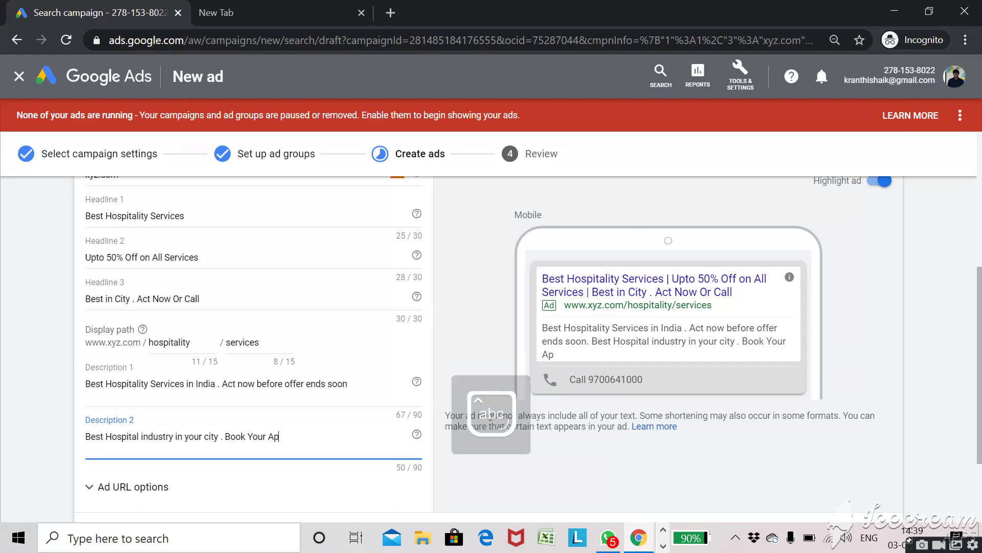
pyautogui.write('pointment Now')
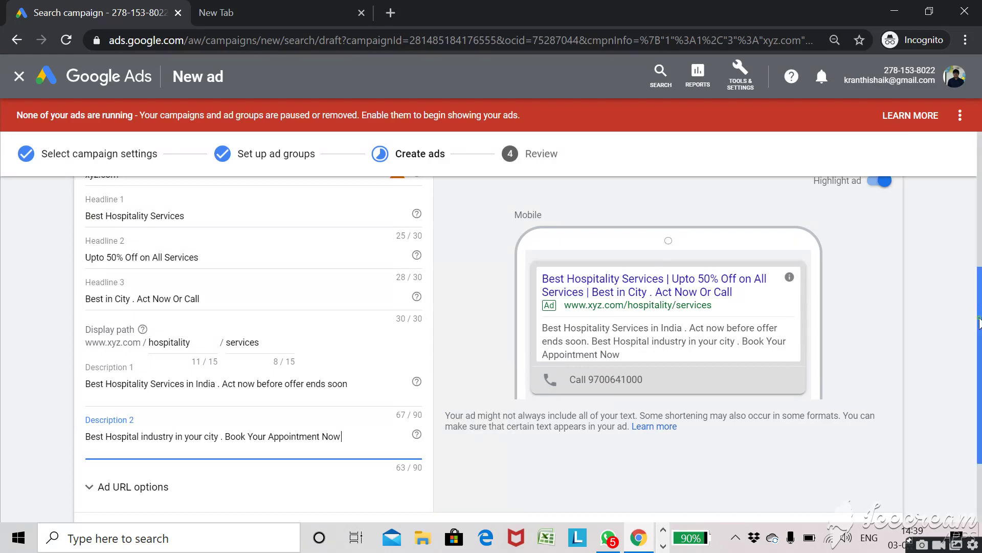
pyautogui.scroll(-2, 979, 322)
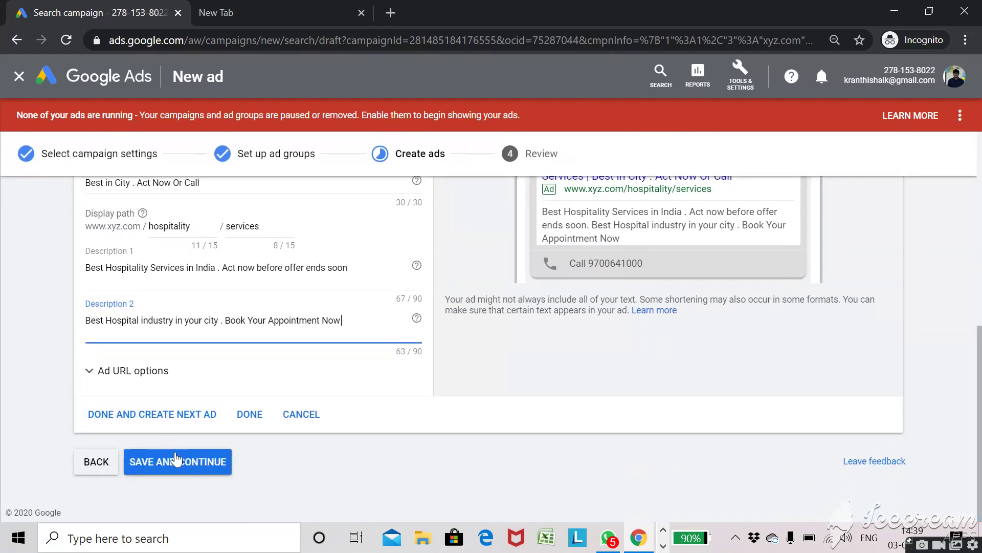
pyautogui.click(176, 459)
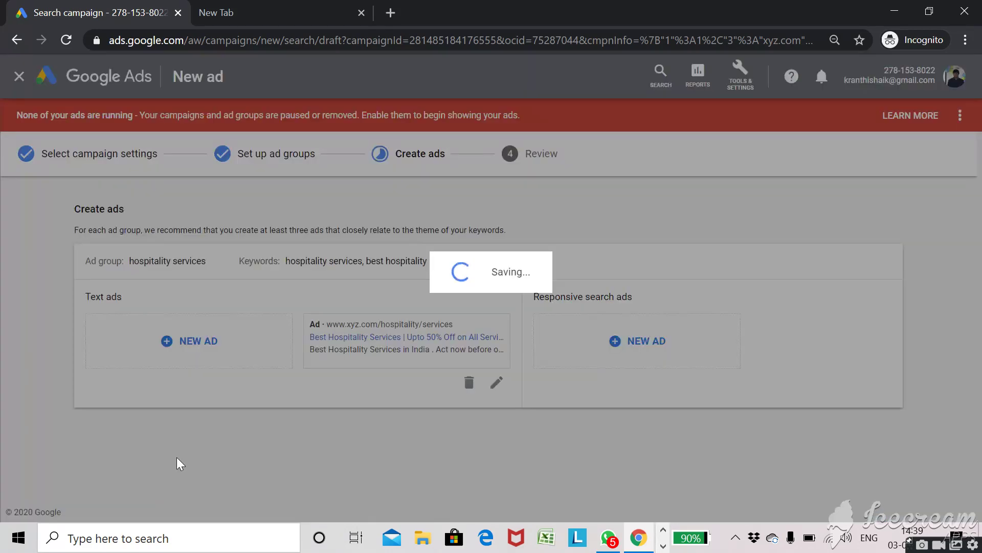